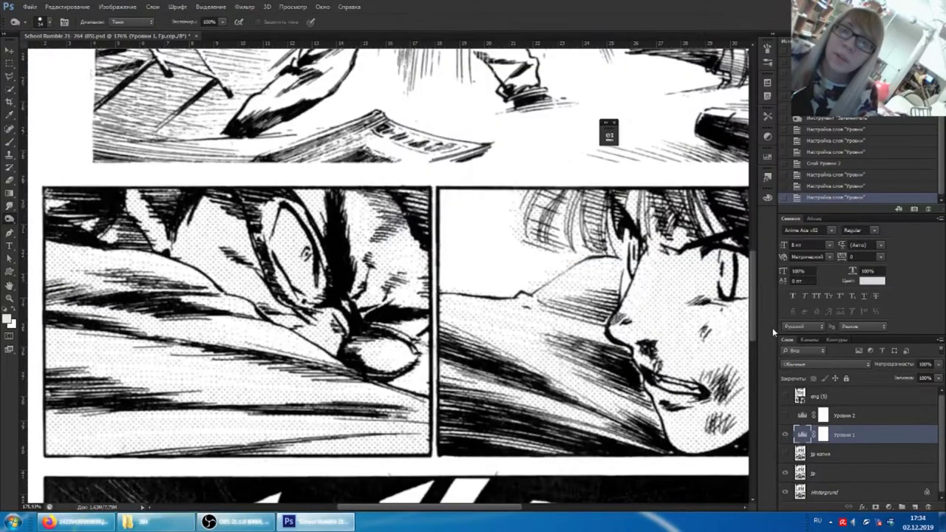
Bring the Photoshop window with the manga page document to the front.
click(773, 328)
Delete the Уровни 1 and Уровни 2 Levels adjustment layers, confirming the removal.
scroll(565, 233, down, 4)
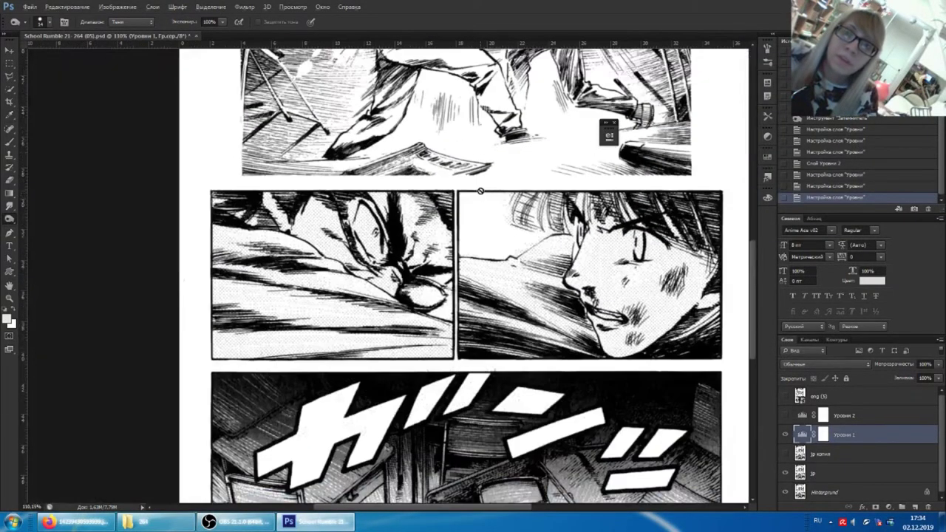
scroll(502, 192, up, 2)
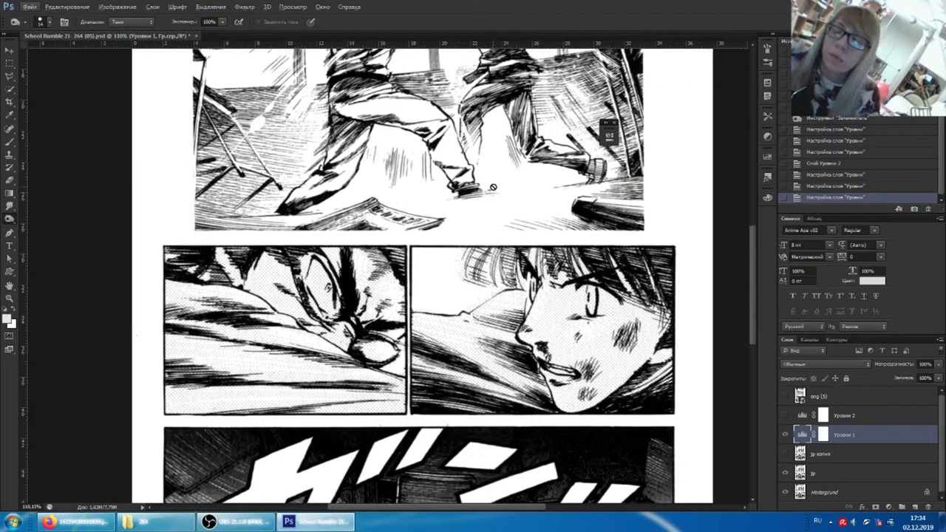
scroll(492, 187, up, 1)
scroll(539, 258, up, 2)
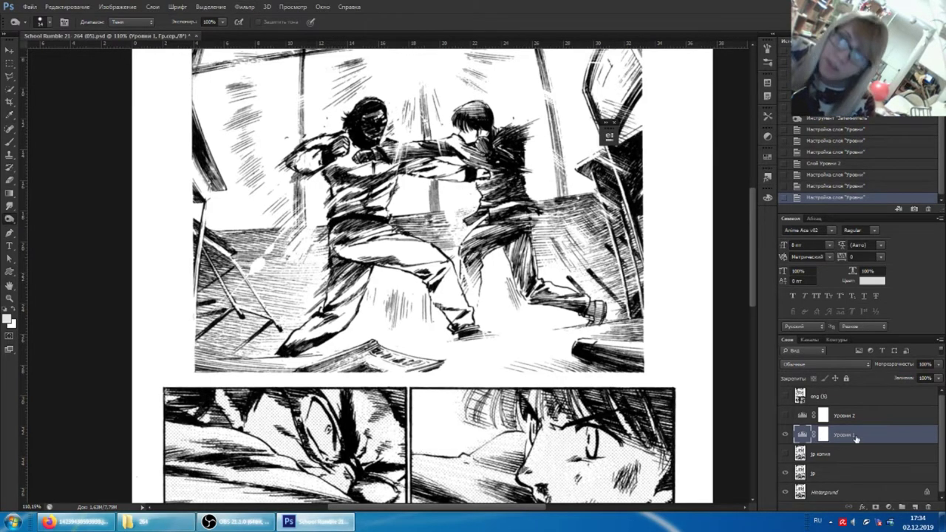
scroll(753, 410, down, 1)
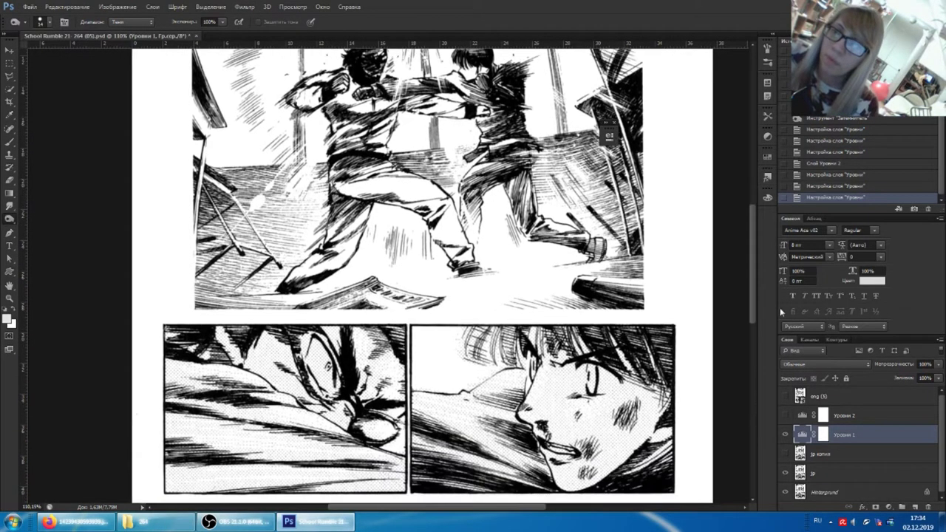
scroll(754, 260, down, 2)
scroll(713, 314, down, 1)
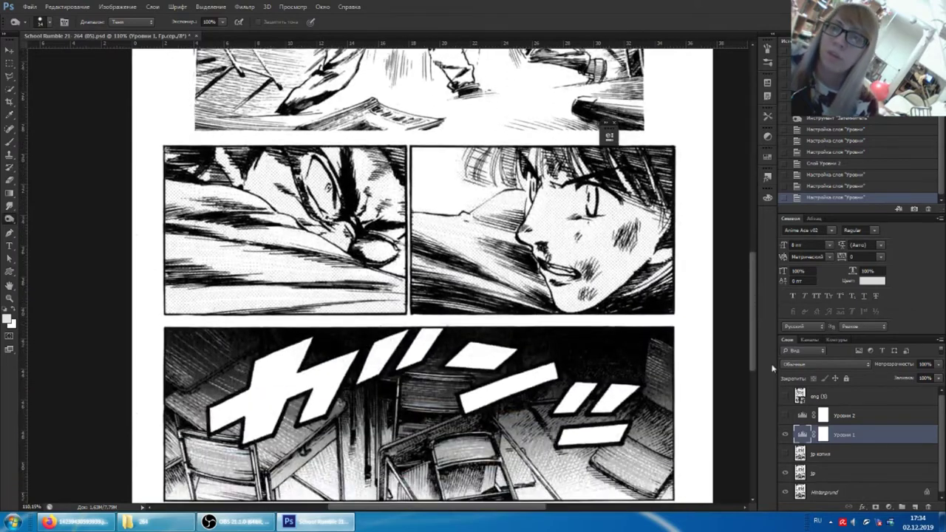
key(Delete)
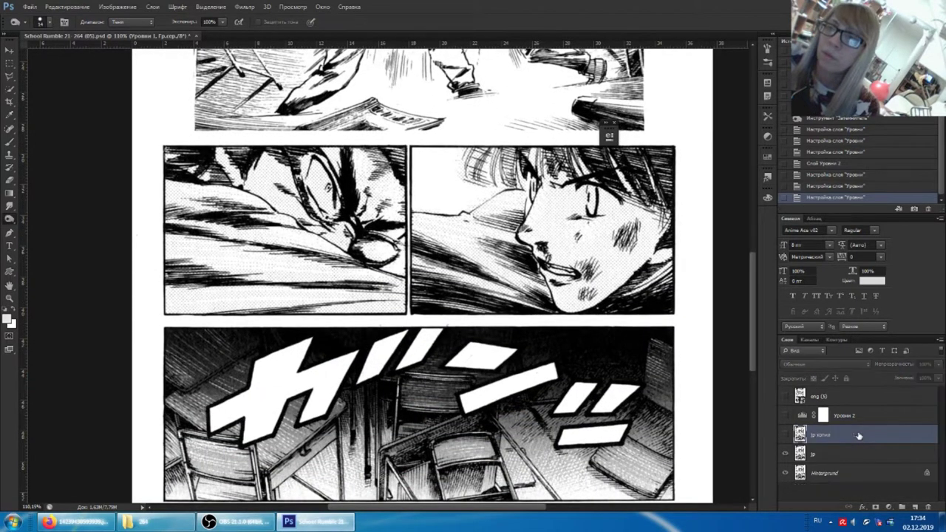
click(849, 415)
key(Delete)
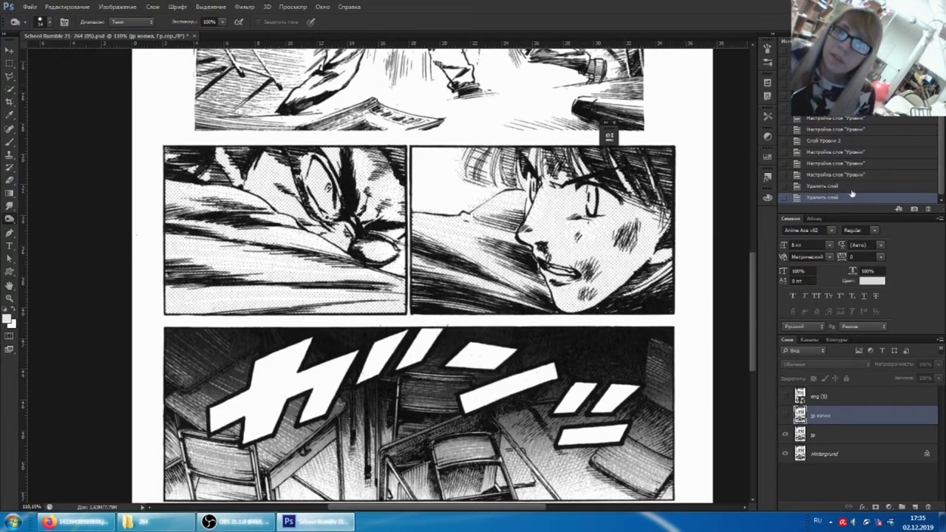
Add a Levels adjustment layer Уровни 1 with white point 46, then hide it.
click(152, 7)
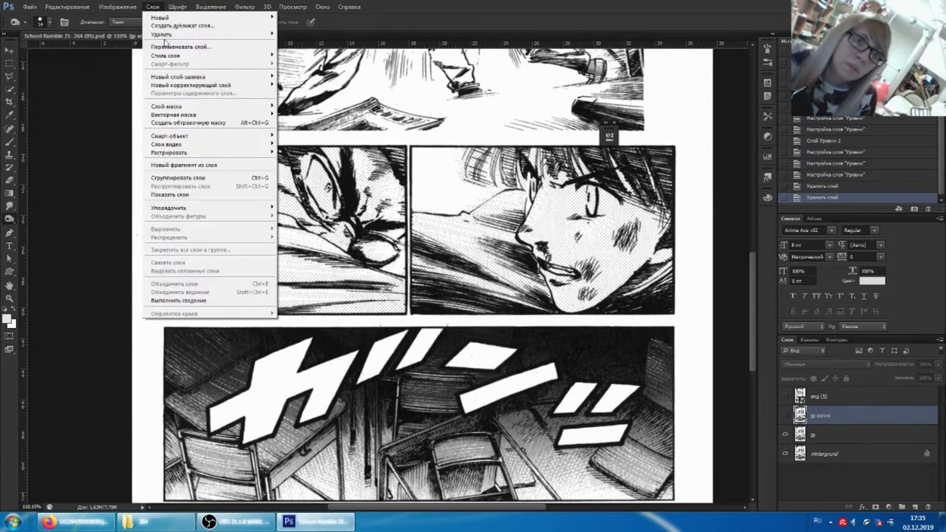
click(299, 93)
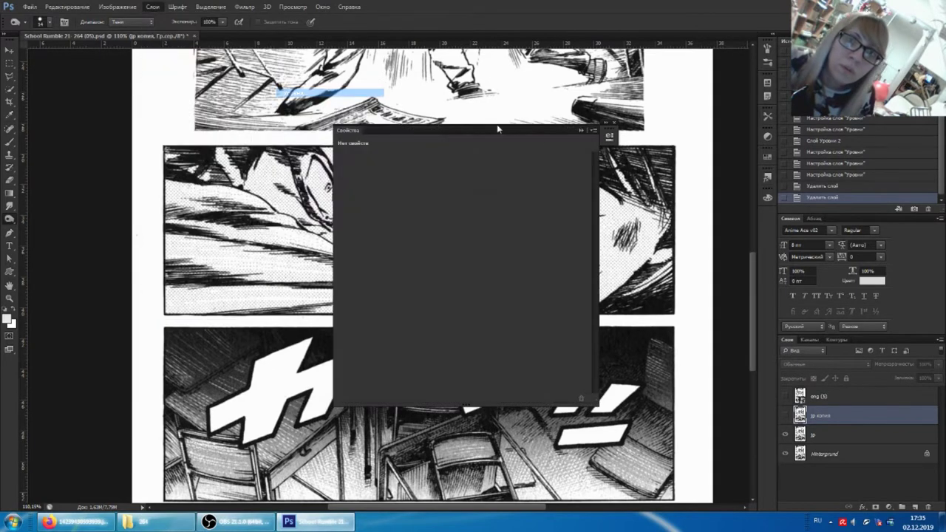
click(505, 139)
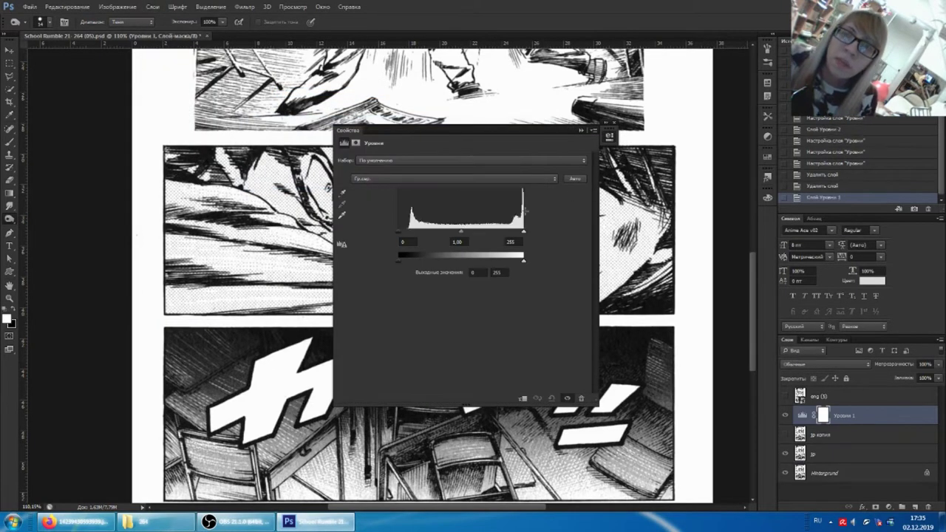
drag(519, 235, 421, 233)
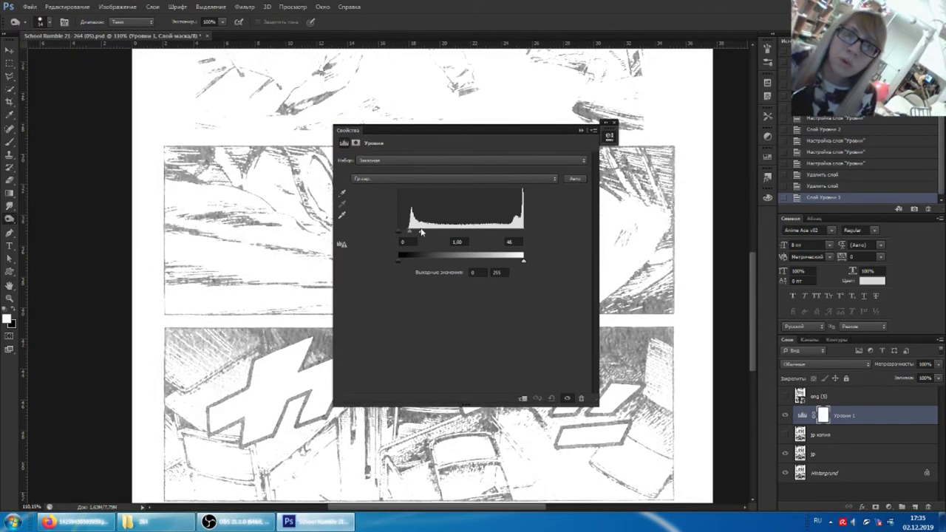
click(580, 131)
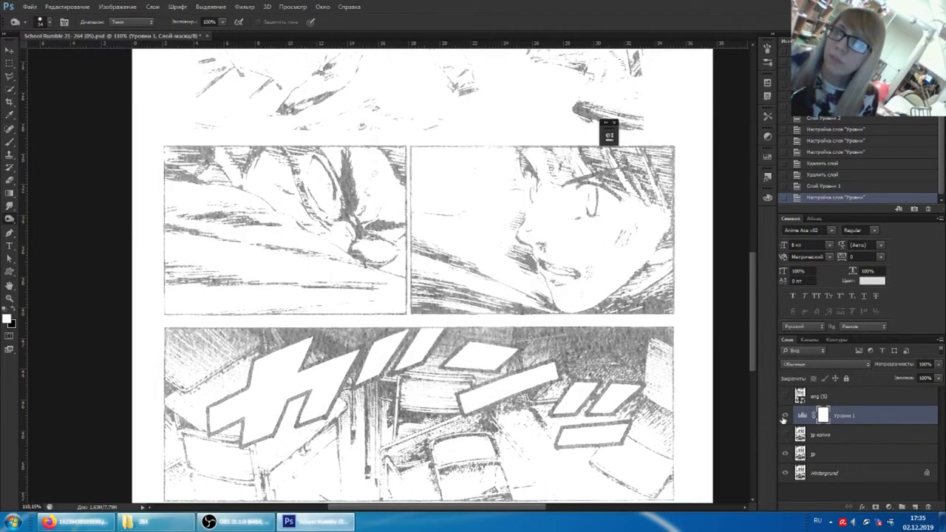
click(784, 416)
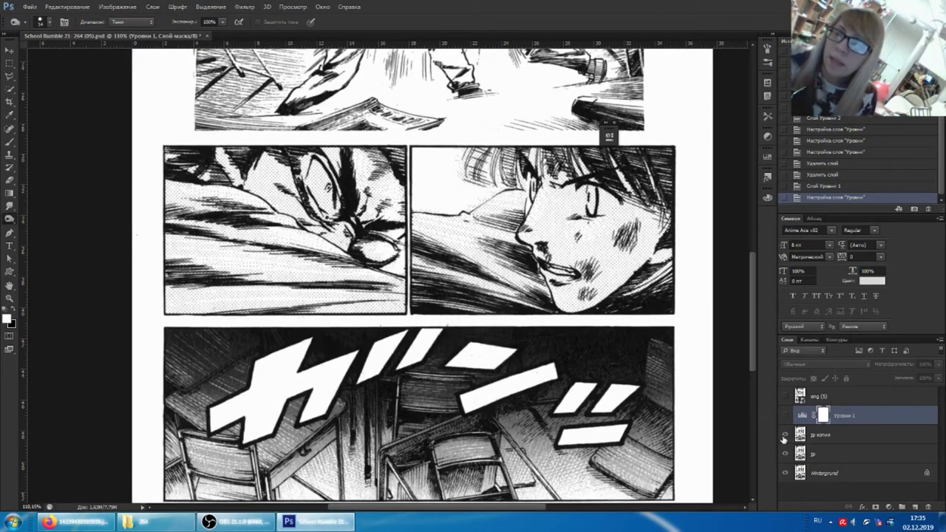
Replace the jp копия layer with a fresh duplicate of jp.
click(874, 436)
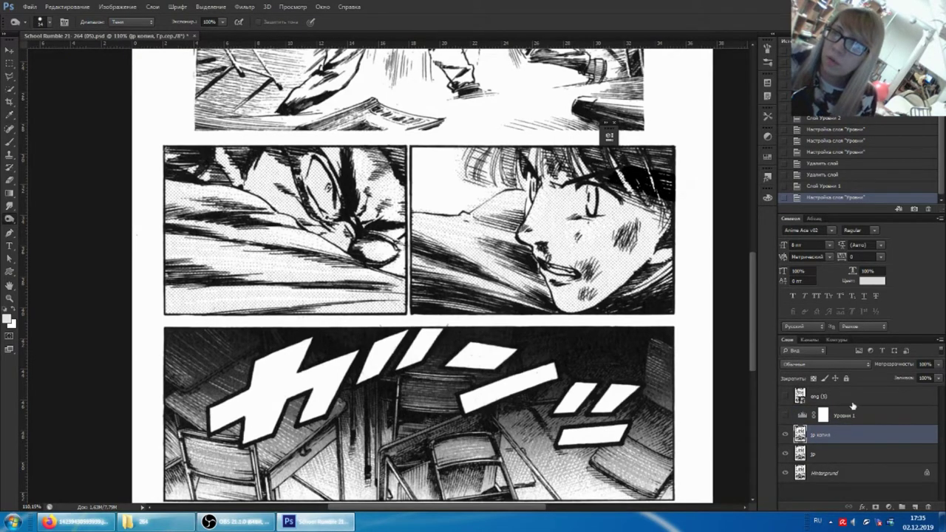
key(Delete)
right_click(826, 436)
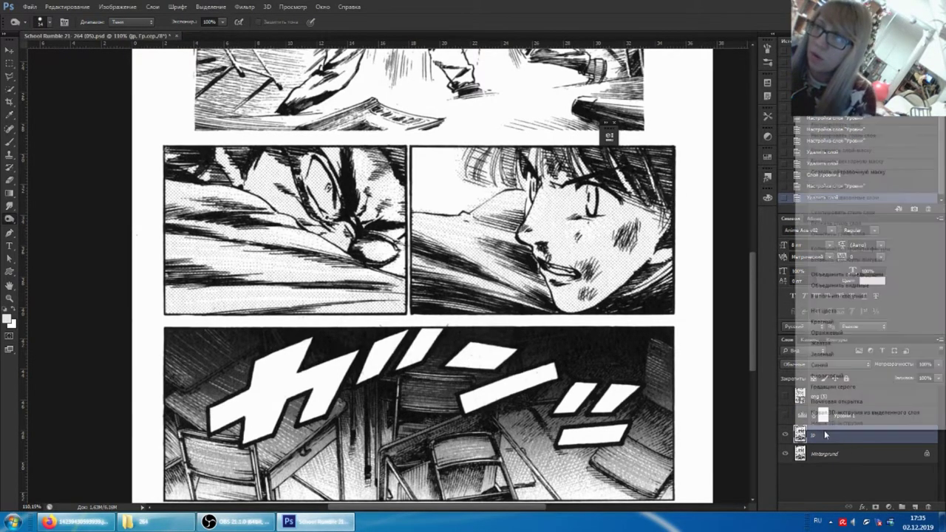
click(842, 92)
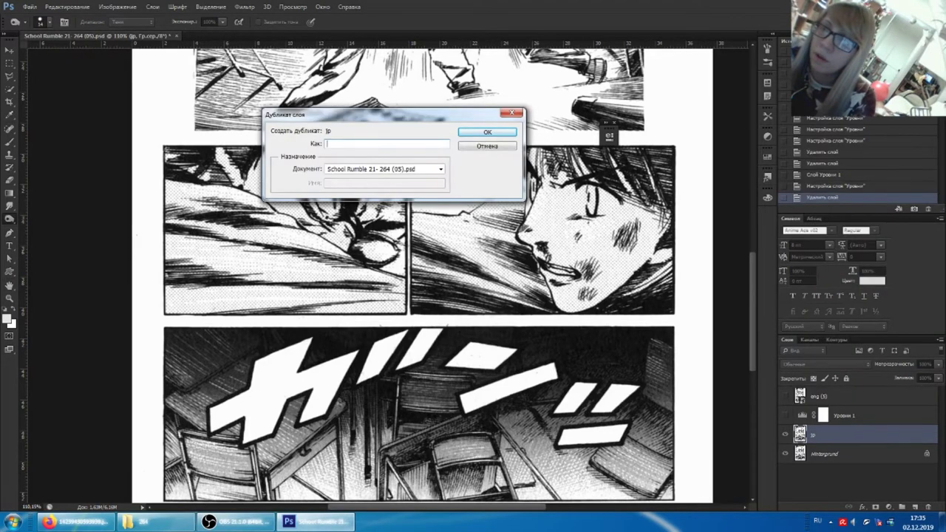
key(Return)
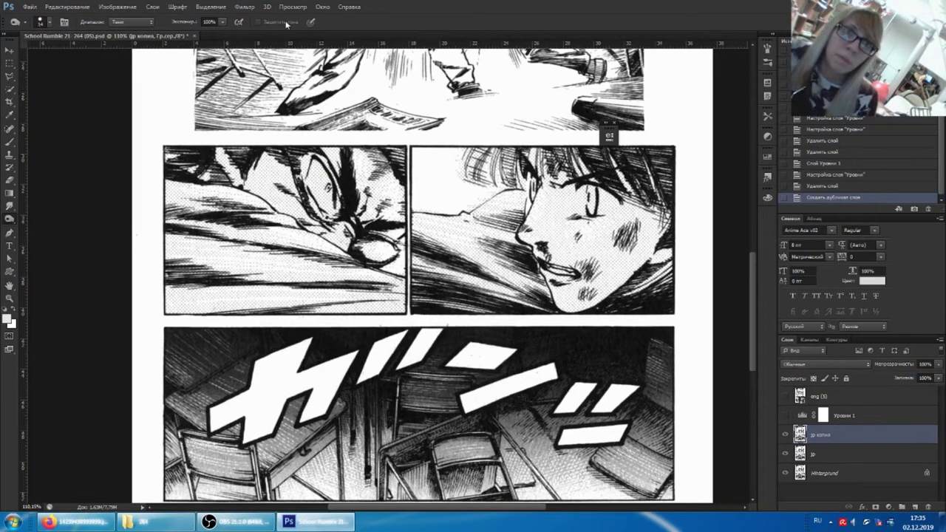
Color Range select the sampled black ink with fuzziness around 154.
click(211, 7)
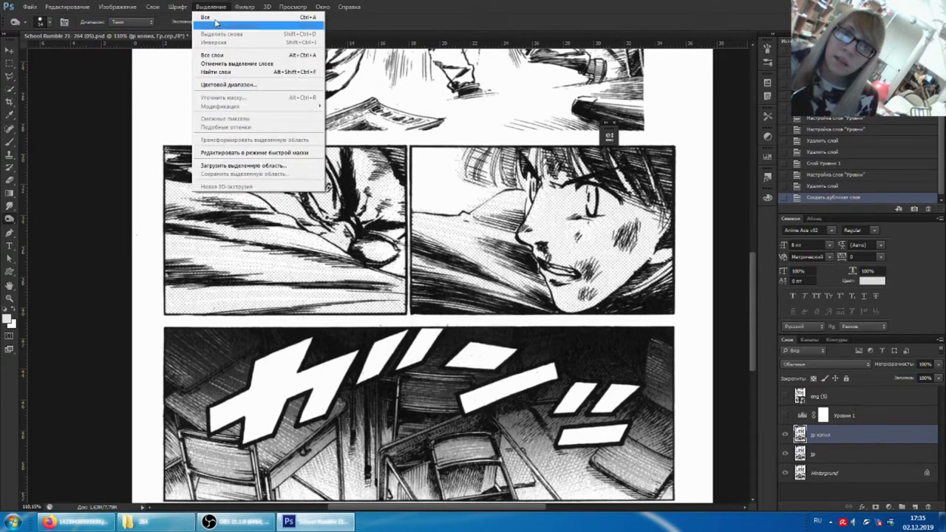
click(237, 85)
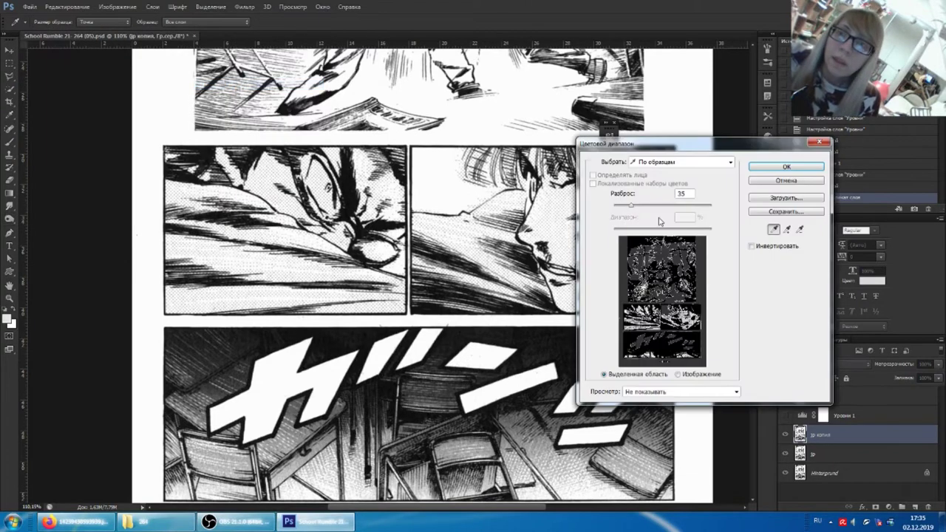
click(344, 174)
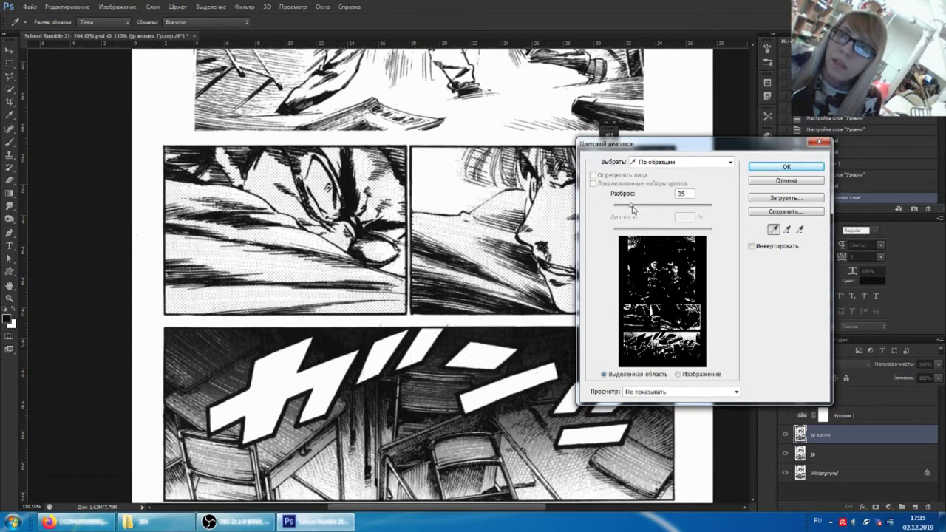
mouse_move(631, 209)
mouse_down()
mouse_move(625, 204)
mouse_move(721, 208)
mouse_up()
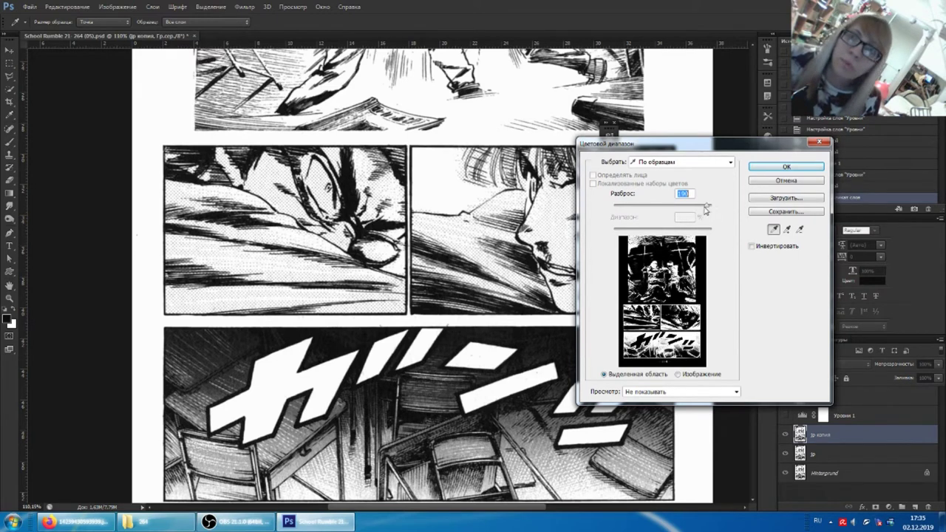
drag(707, 209, 658, 212)
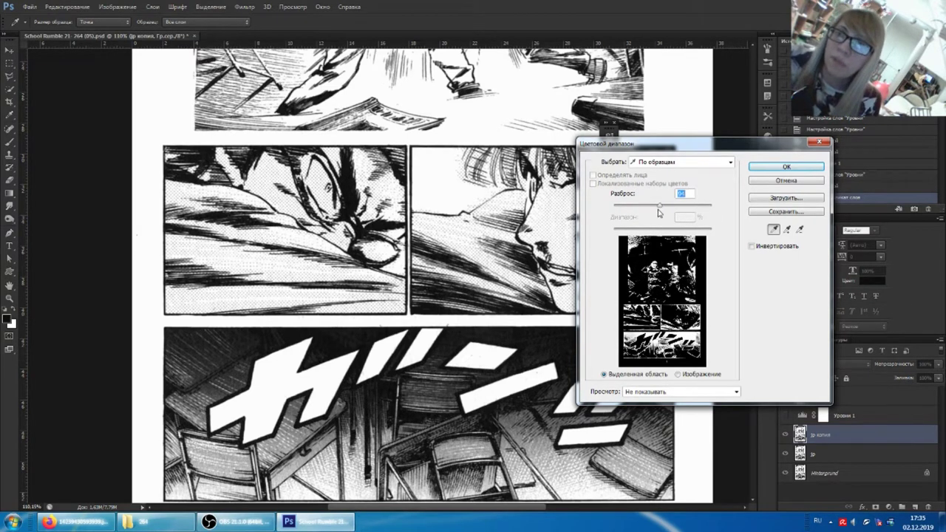
drag(658, 212, 694, 204)
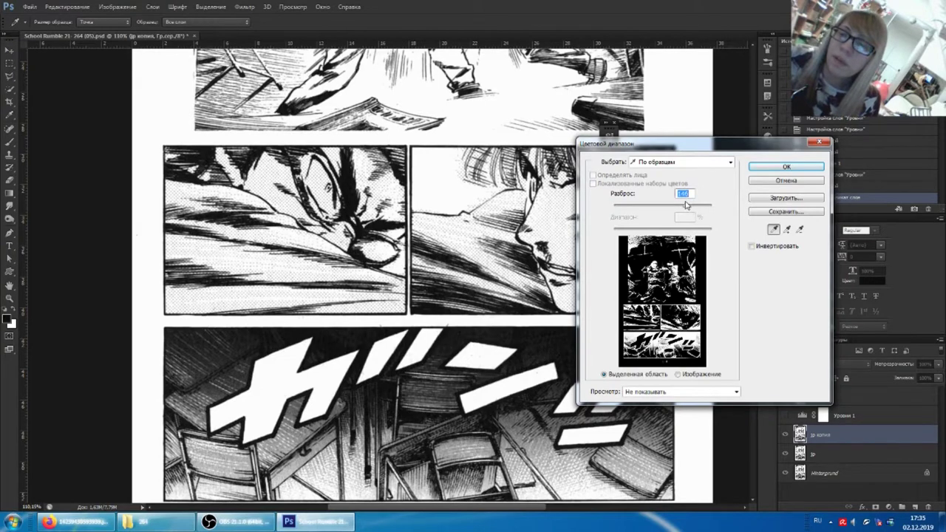
click(785, 166)
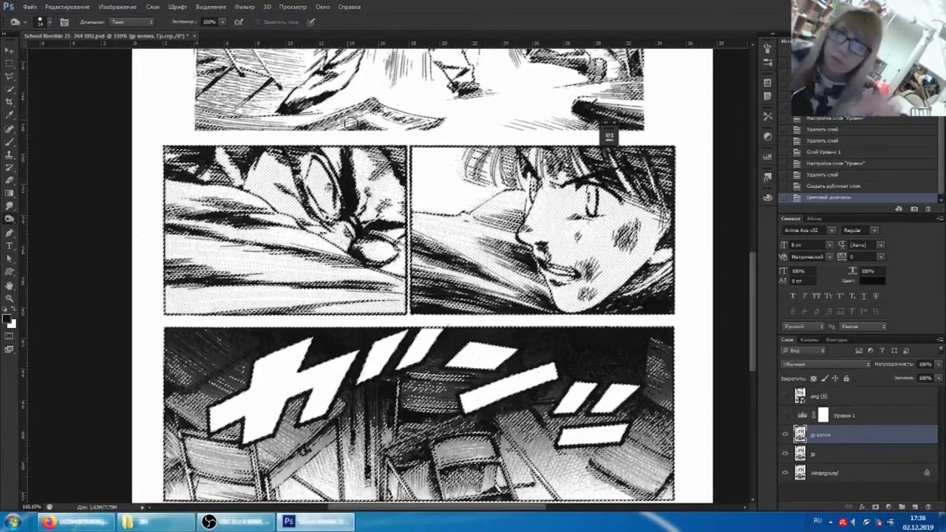
Burn the chair panel's dark background darker with an enlarged brush, then deselect.
drag(352, 122, 543, 366)
alt+scroll(543, 366, up, 5)
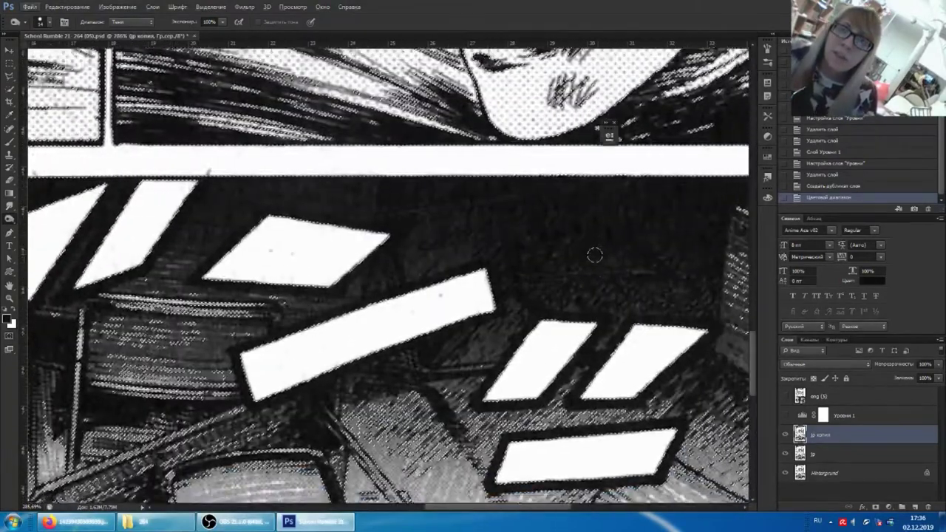
drag(595, 253, 555, 207)
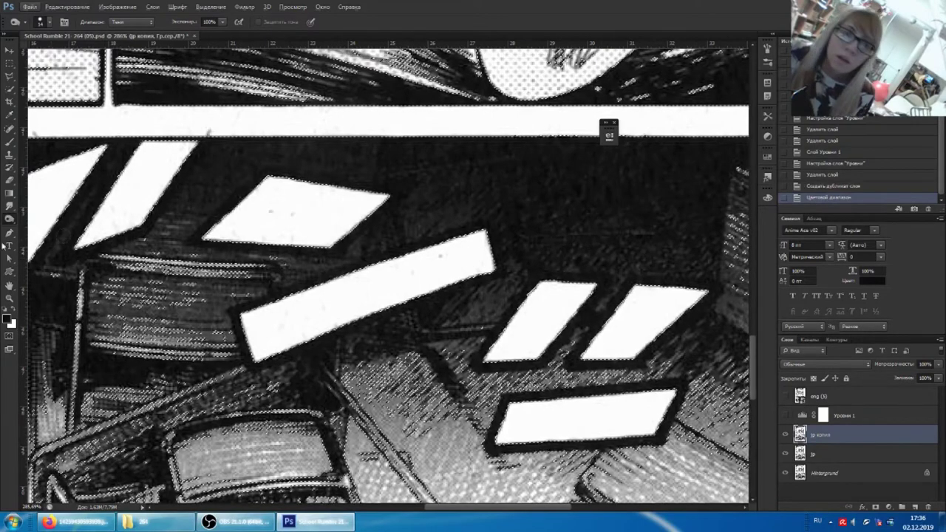
scroll(569, 219, down, 2)
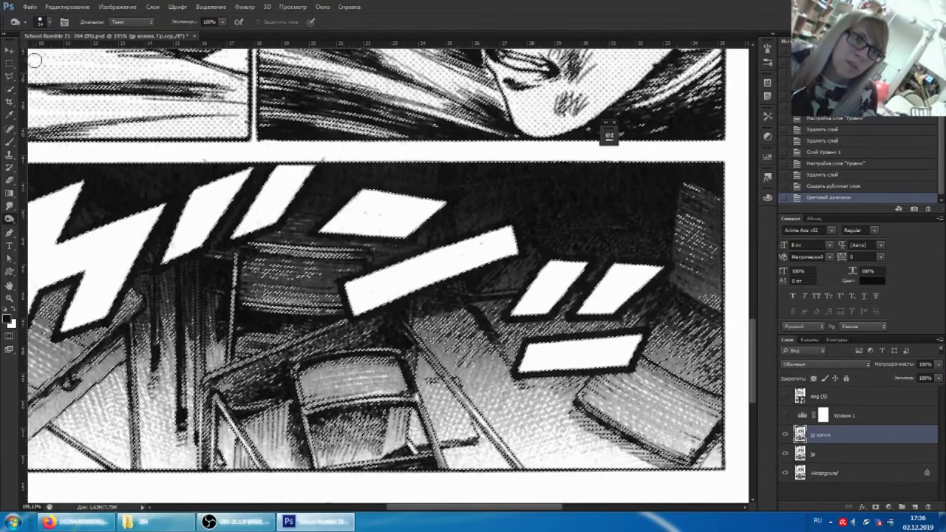
click(41, 22)
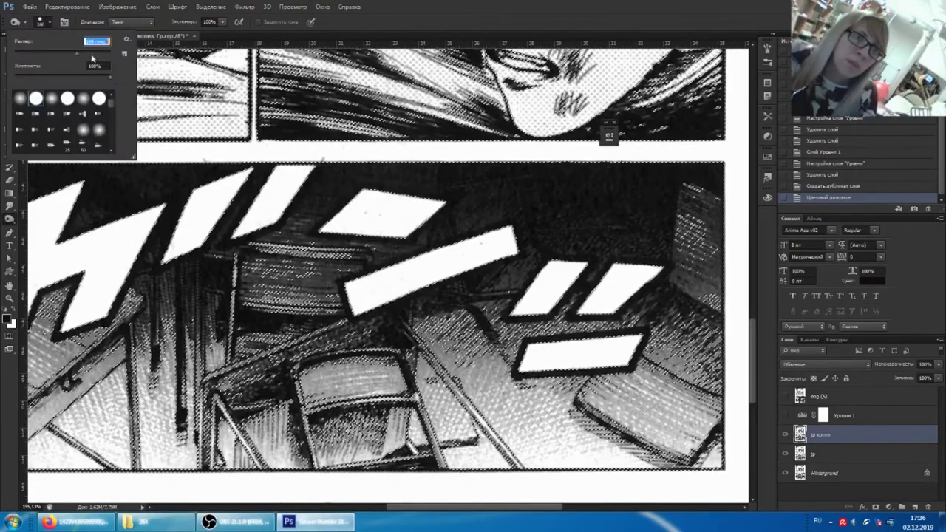
drag(665, 200, 221, 214)
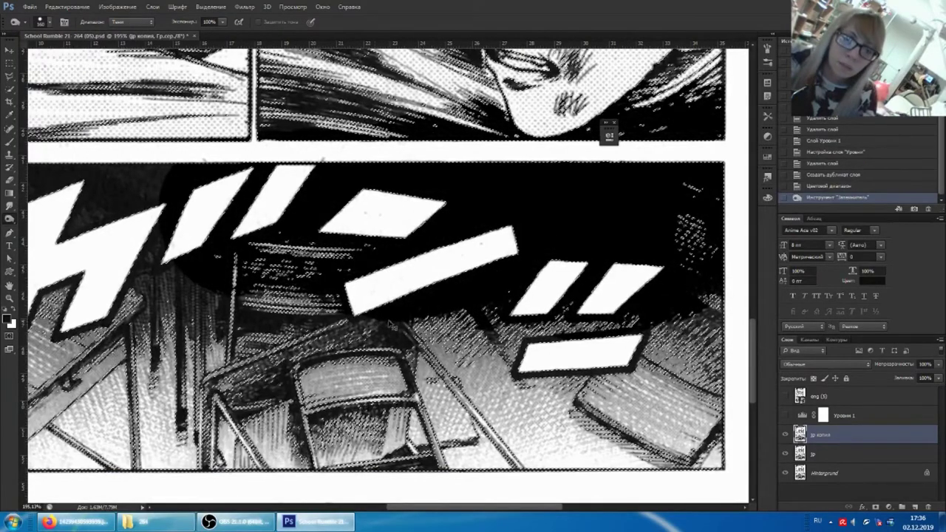
key(ctrl+d)
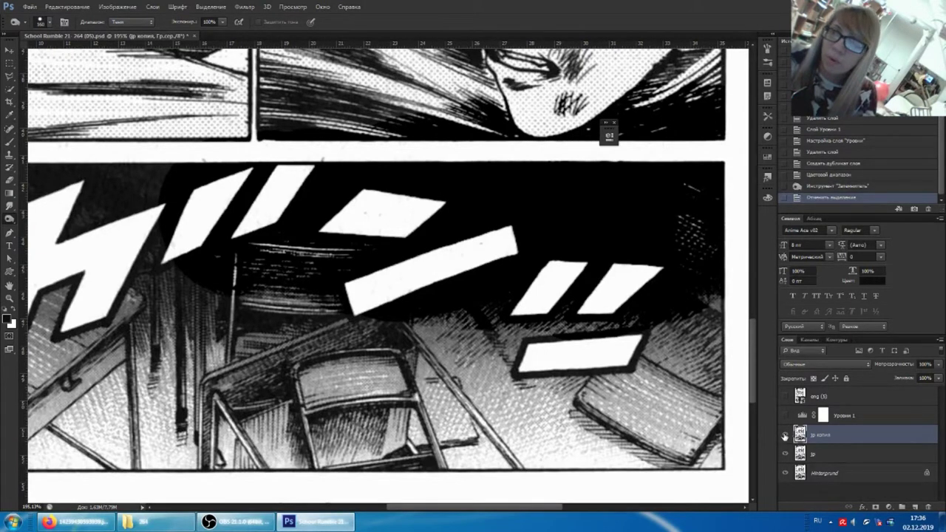
Compare the panel with the duplicate layer hidden and shown, then undo the burn in History.
click(785, 436)
click(785, 436)
click(785, 436)
click(785, 436)
click(785, 436)
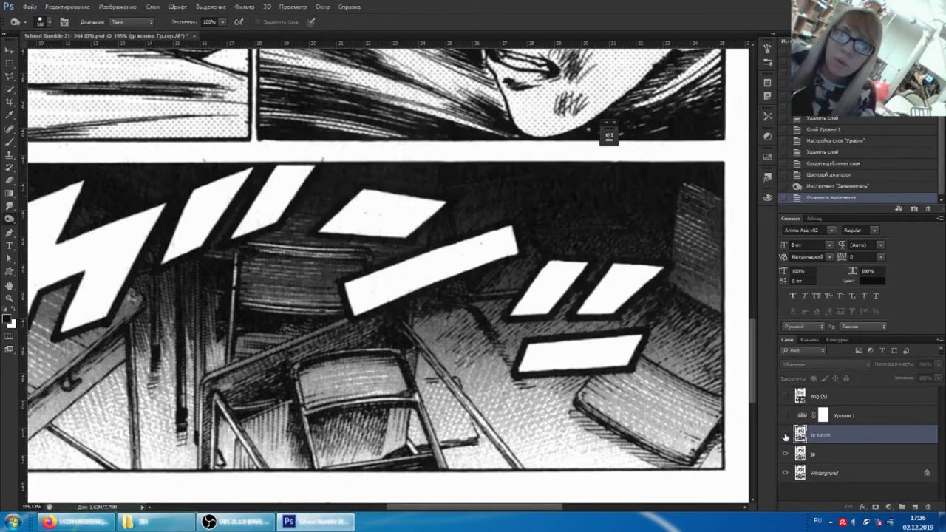
click(784, 436)
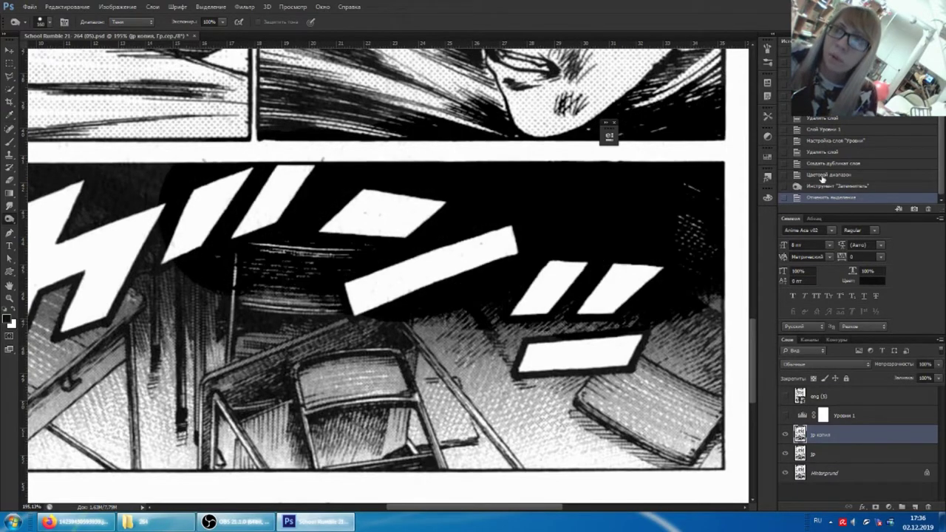
click(822, 177)
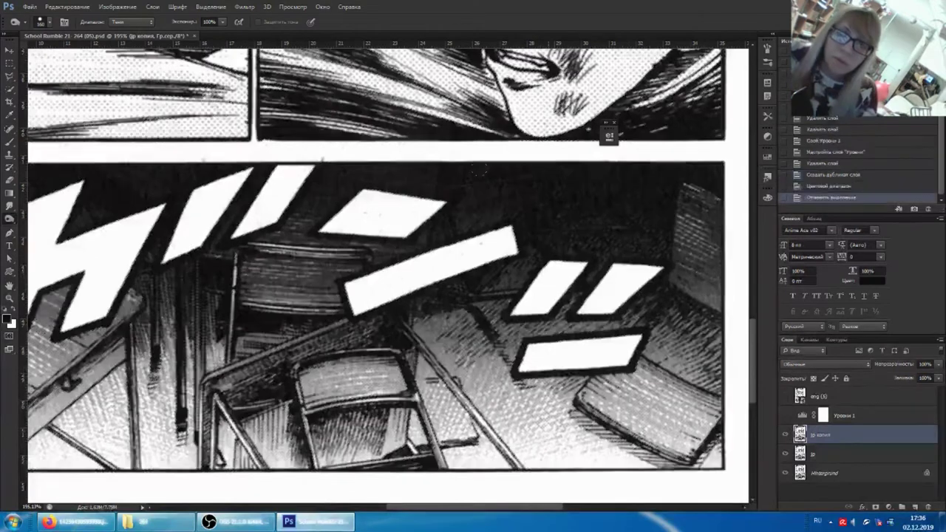
Color Range select only the darkest tones with fuzziness lowered to about 15.
click(211, 6)
click(218, 86)
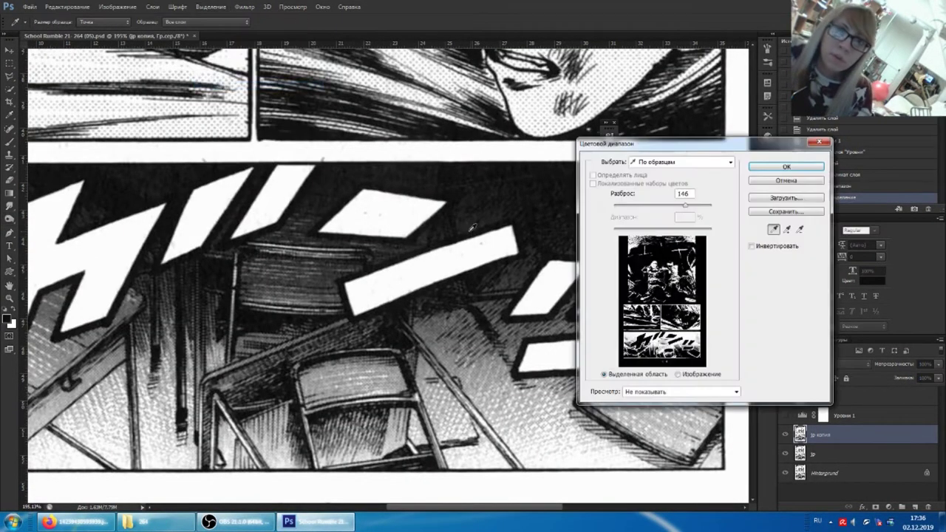
drag(681, 209, 616, 206)
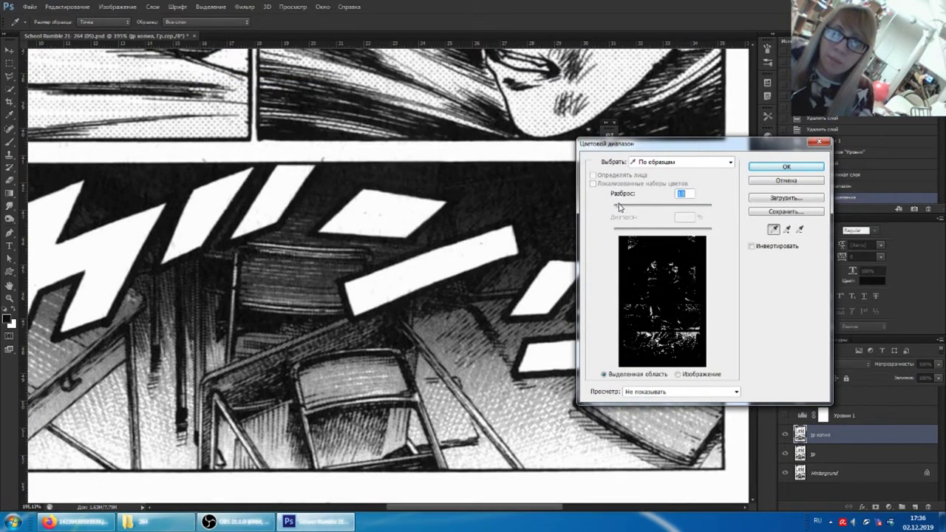
click(786, 166)
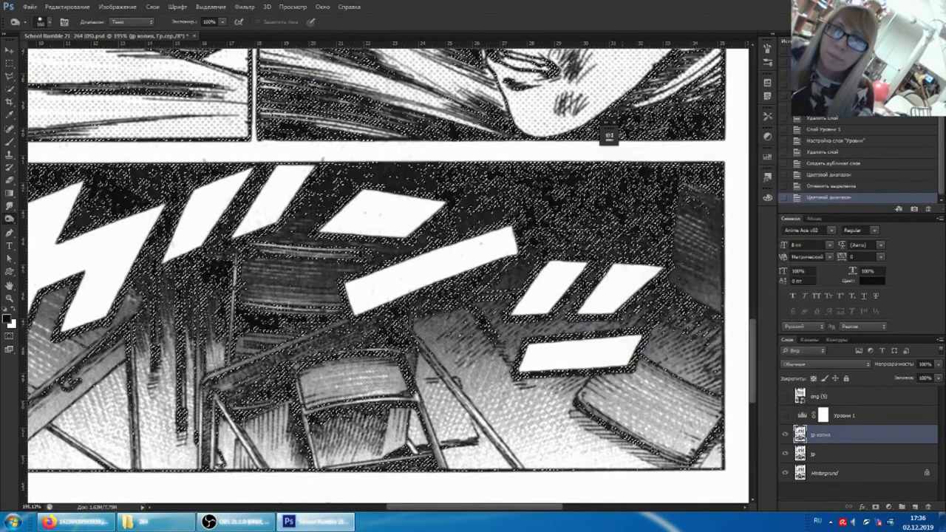
Zoom in on the left fighter's face, burn it darker, and deselect.
scroll(608, 133, up, 2)
scroll(609, 133, up, 2)
scroll(608, 133, up, 3)
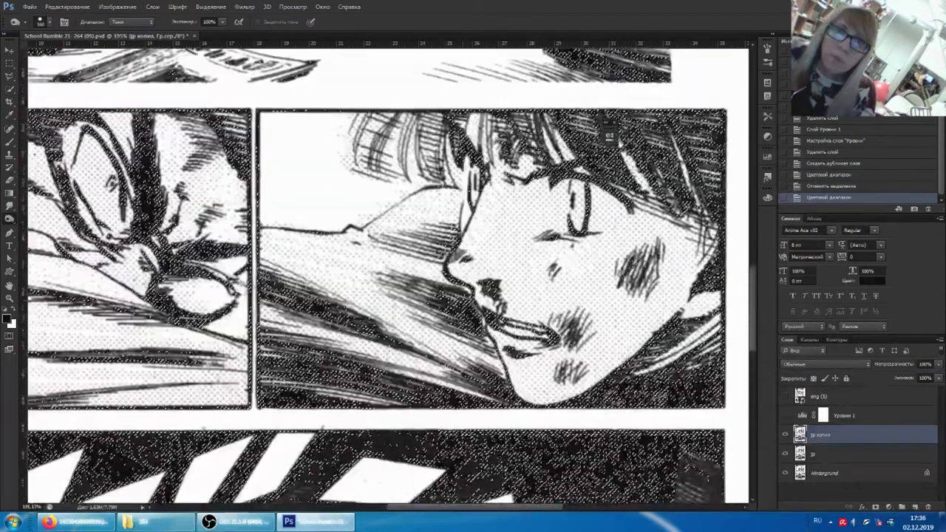
scroll(609, 133, left, 2)
scroll(609, 135, left, 2)
scroll(609, 135, down, 3)
scroll(608, 135, up, 2)
scroll(609, 135, up, 2)
scroll(608, 135, up, 2)
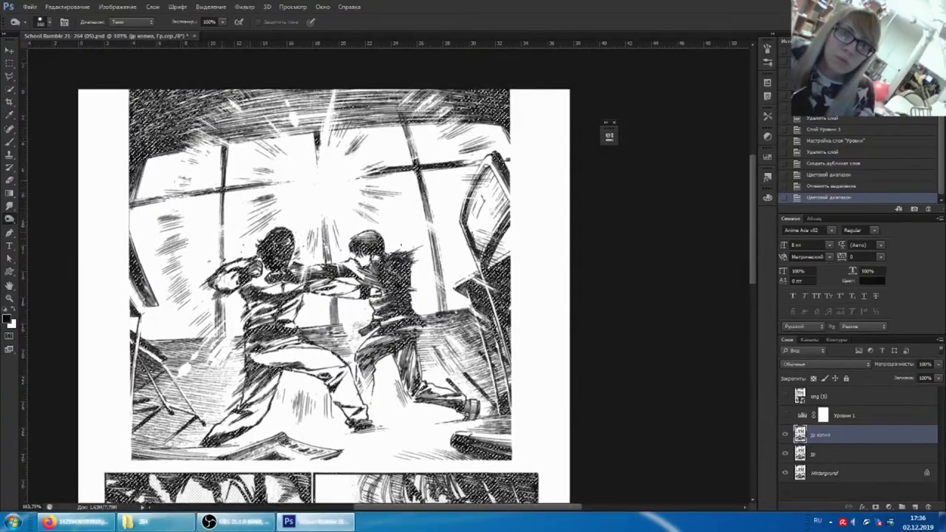
scroll(609, 135, up, 2)
scroll(608, 133, up, 2)
scroll(609, 133, up, 1)
scroll(609, 133, down, 1)
scroll(609, 133, up, 1)
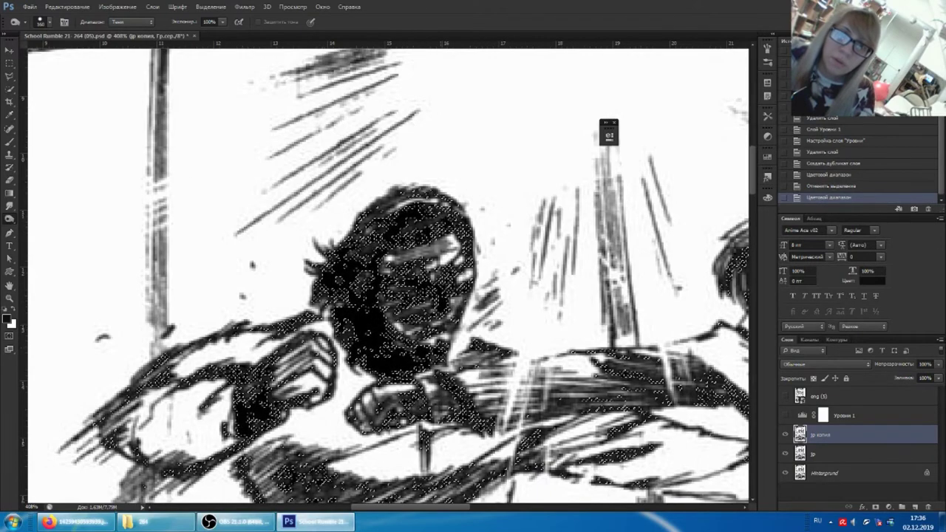
key(ctrl+d)
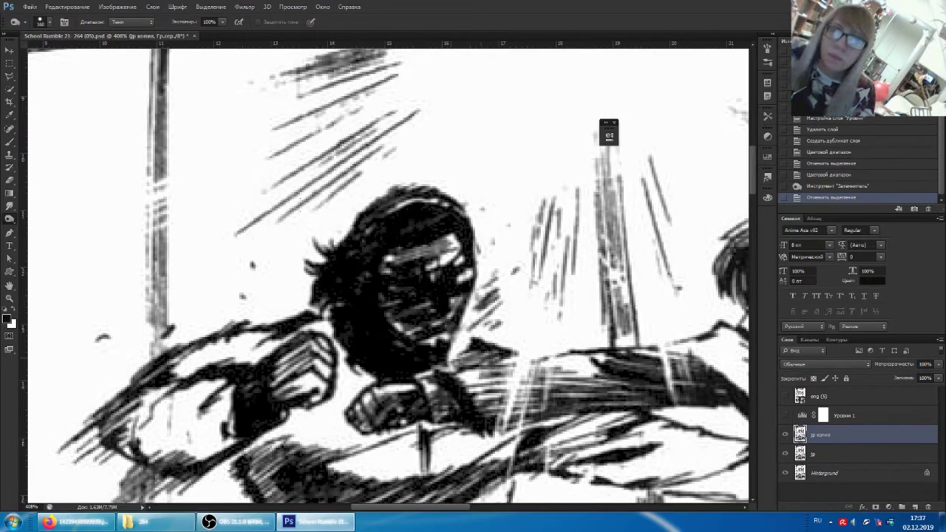
Compare the burned face with the original by toggling the duplicate layer's visibility.
click(784, 433)
click(785, 434)
click(784, 434)
click(785, 436)
click(785, 436)
click(785, 436)
click(785, 436)
click(785, 436)
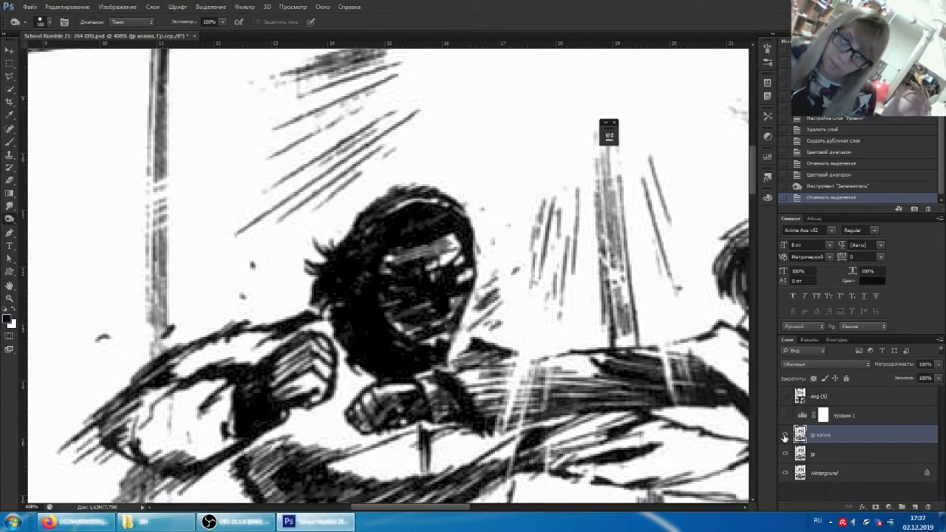
click(785, 436)
click(784, 436)
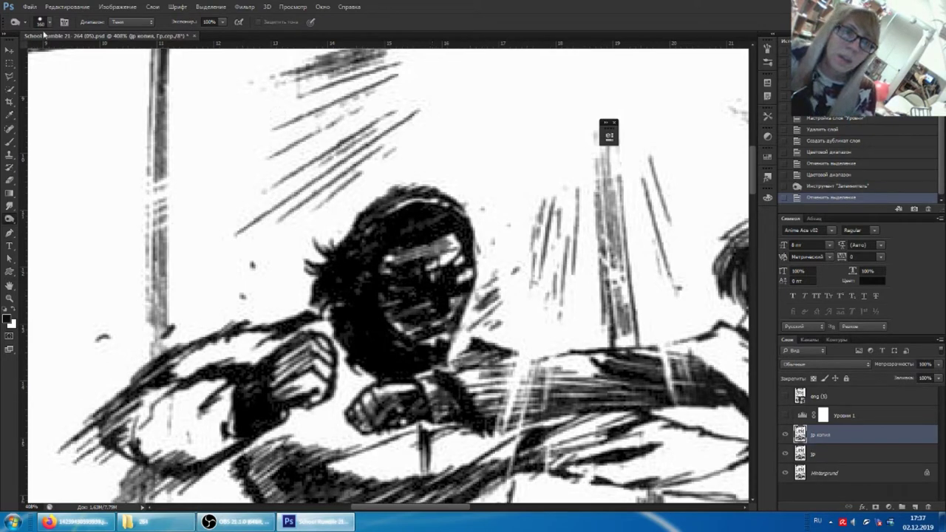
Revert in History to before the face burn, clear the selection, and restart Color Range.
click(825, 186)
click(825, 174)
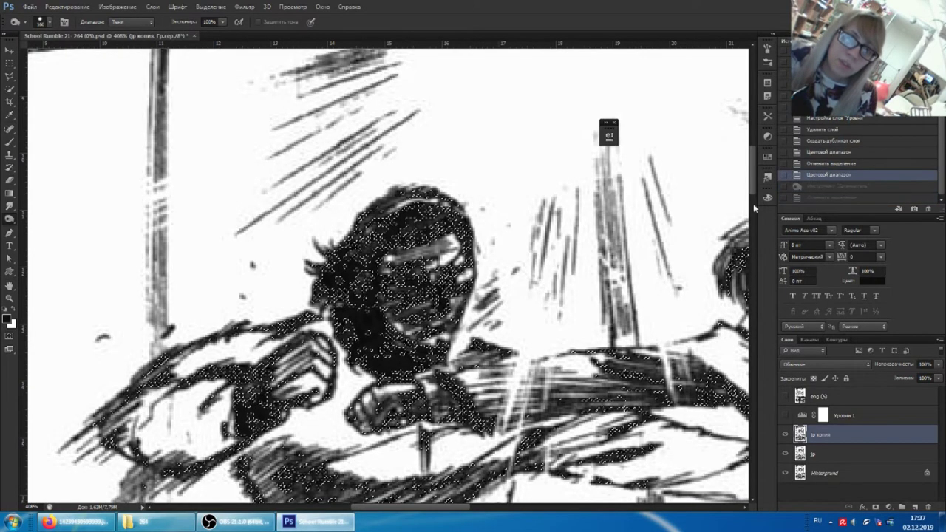
key(ctrl+d)
click(152, 7)
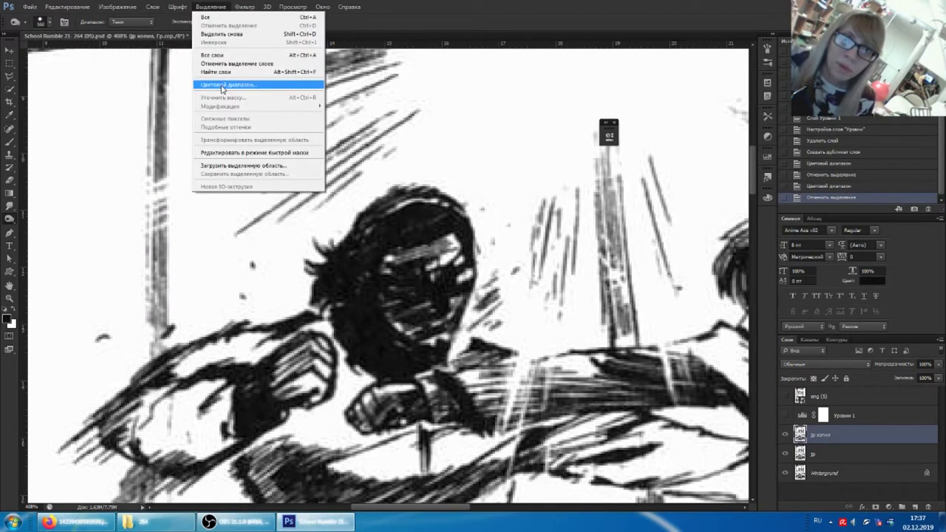
click(222, 86)
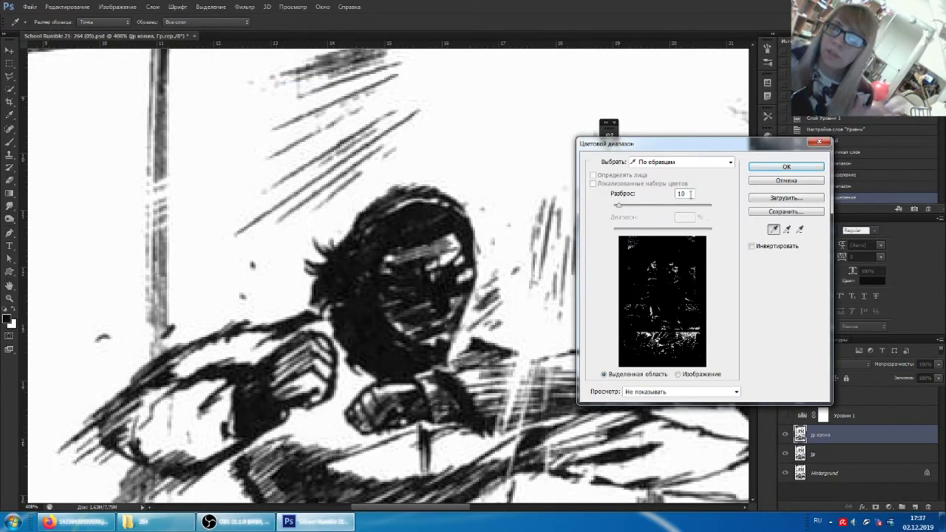
Select dark tones at fuzziness 40, burn the fighter's face deeper black, then deselect.
double_click(690, 194)
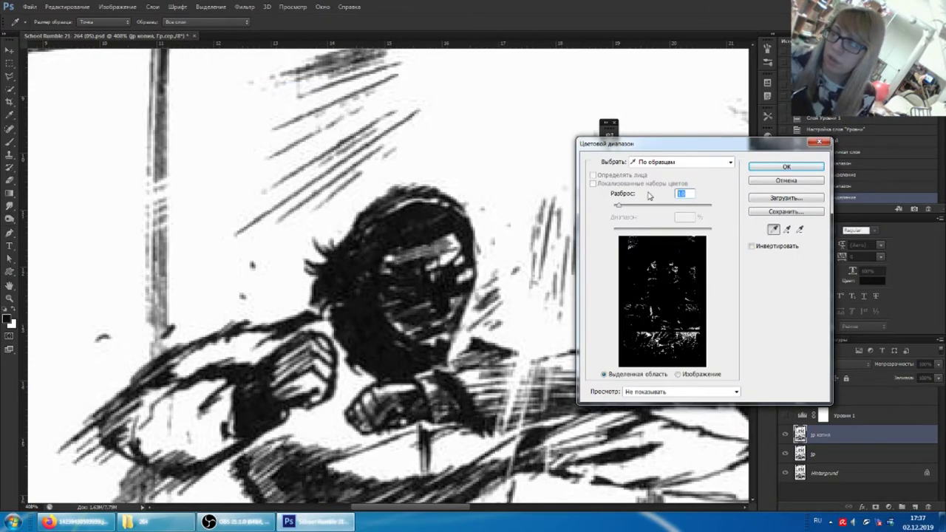
text(40)
key(Return)
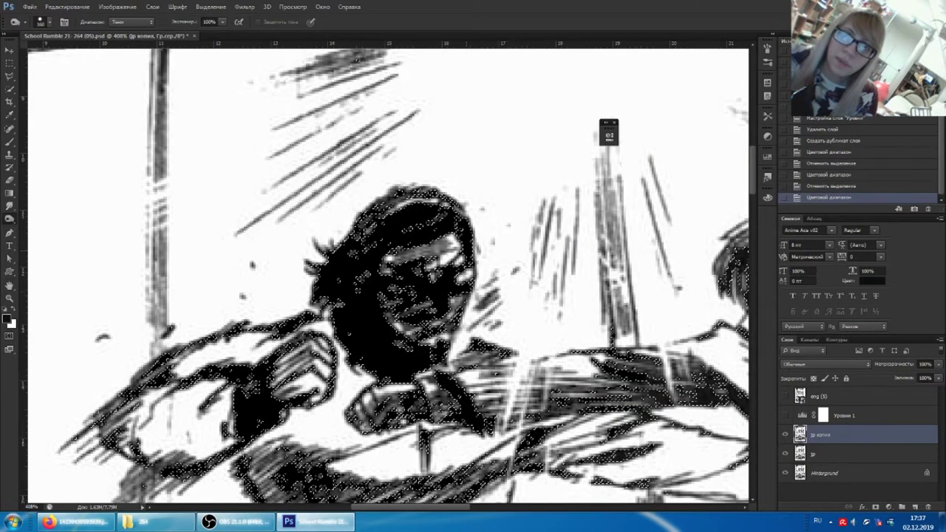
drag(414, 310, 421, 399)
key(ctrl+d)
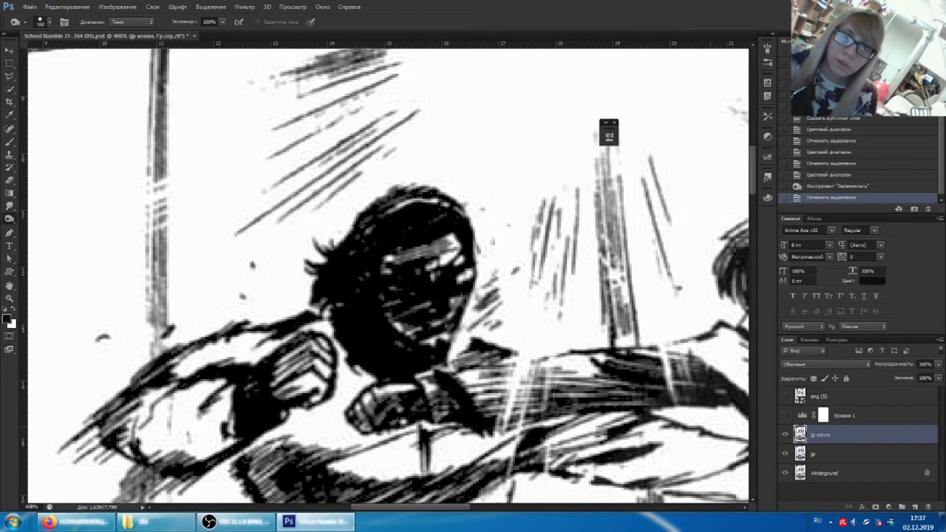
Compare the burned face against the original by toggling layer visibility repeatedly.
click(785, 436)
click(785, 435)
click(785, 435)
click(785, 436)
click(785, 436)
click(785, 436)
click(785, 436)
click(785, 436)
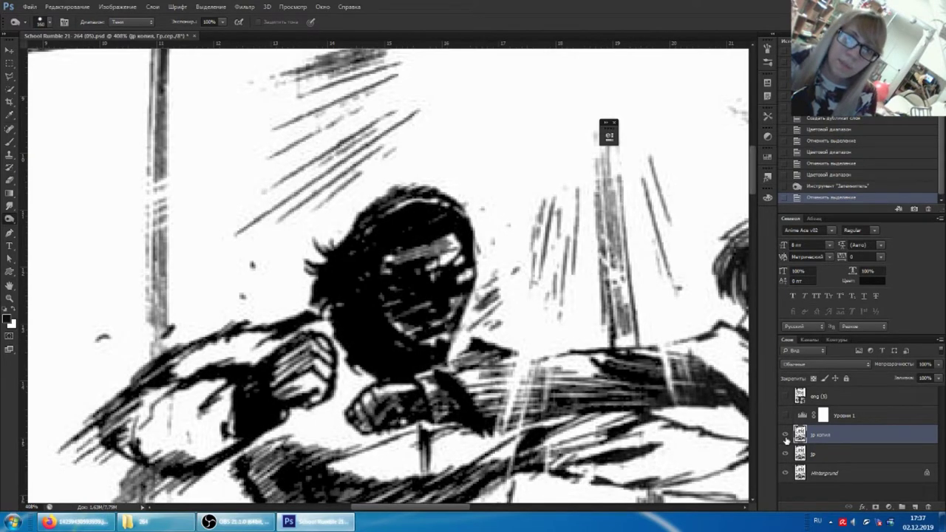
click(785, 436)
click(785, 436)
click(786, 436)
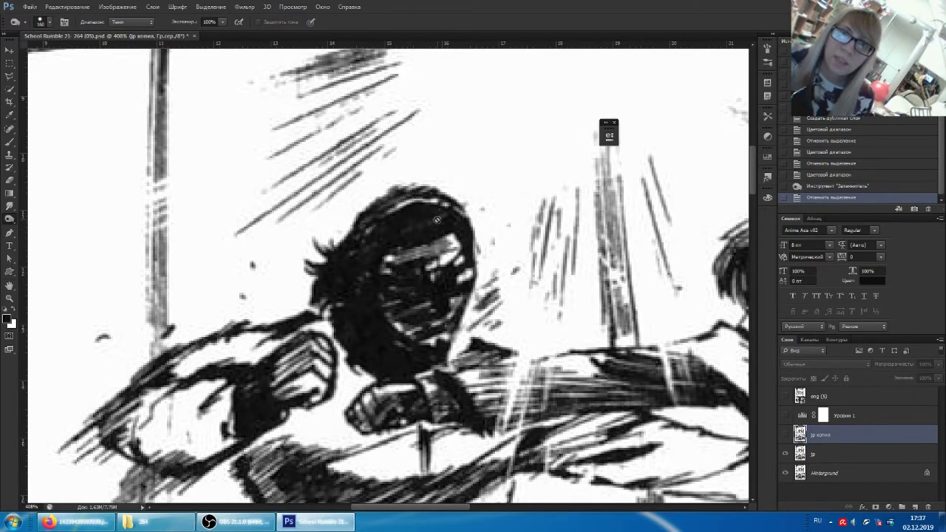
click(785, 452)
click(785, 452)
click(785, 452)
click(785, 452)
Preview the post-burn History state, return to the latest edit, and start another Color Range.
click(786, 434)
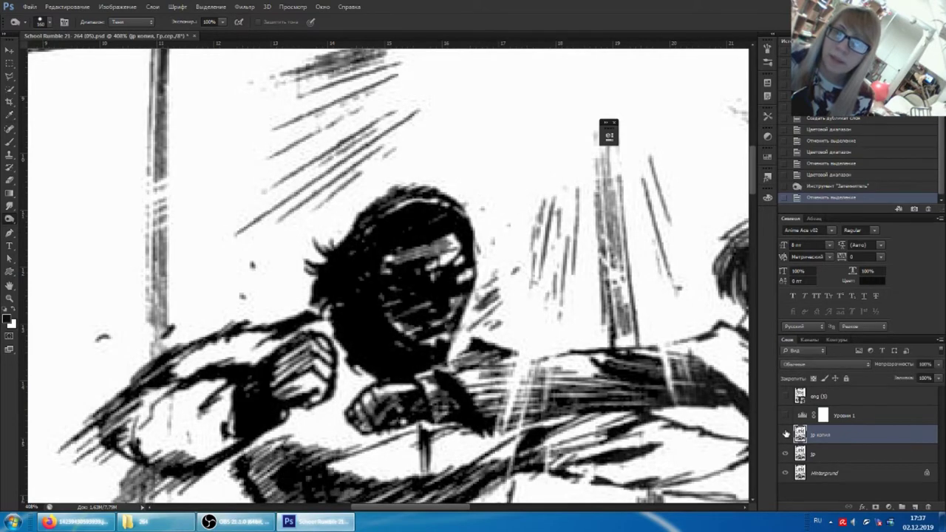
click(817, 184)
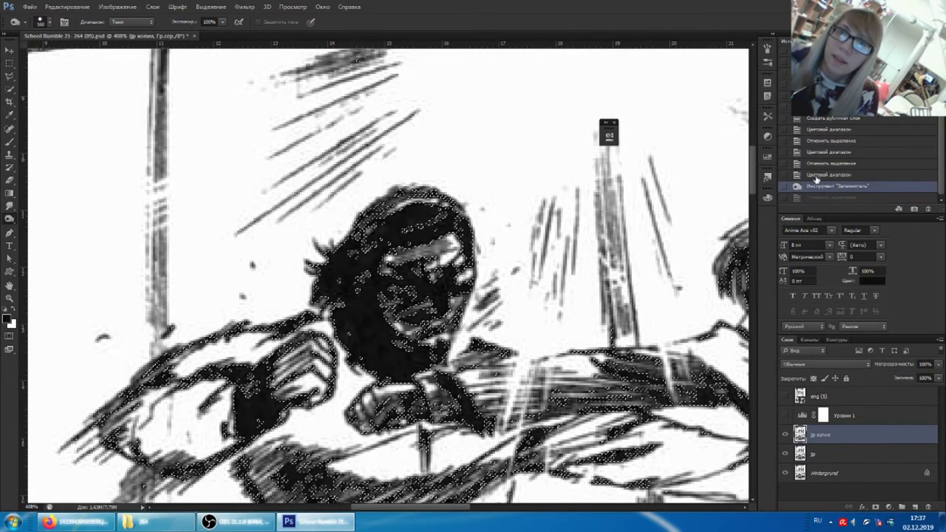
click(820, 197)
click(211, 7)
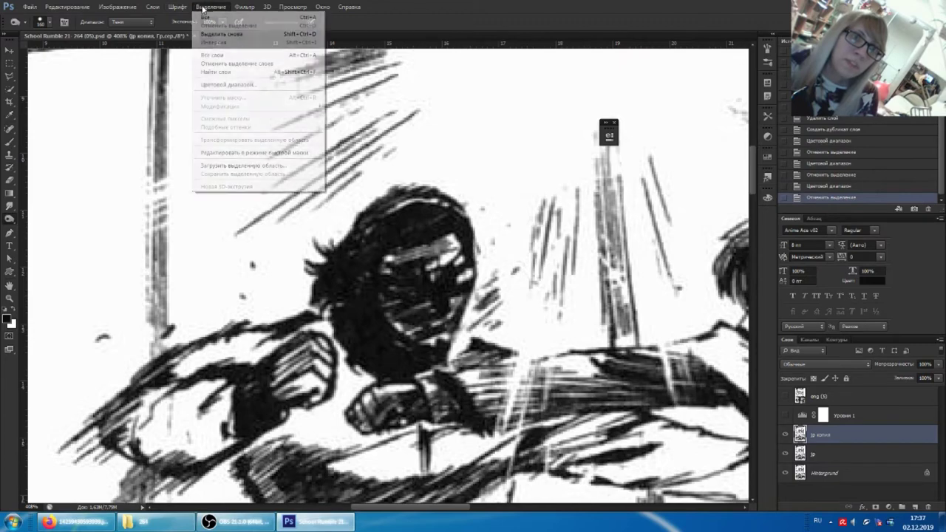
Select dark tones by Color Range, burn the fighter's head and arm darker, then deselect.
click(211, 85)
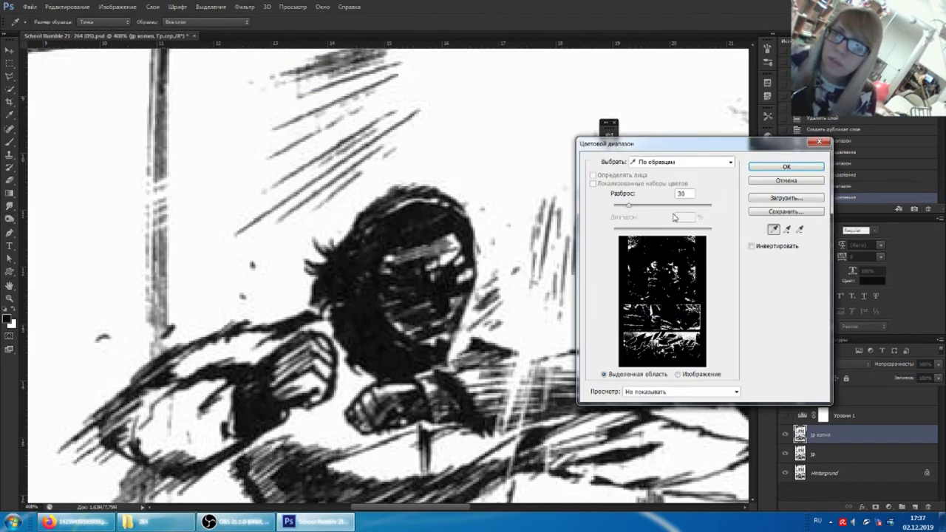
key(Return)
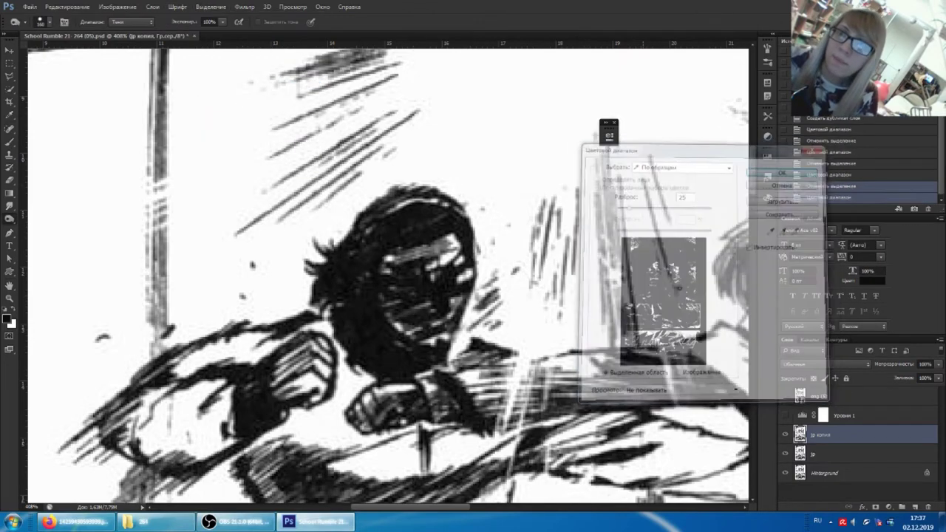
drag(414, 281, 251, 399)
key(ctrl+d)
Compare the darkened jp копия layer against the original by toggling its visibility.
click(785, 434)
click(785, 434)
click(784, 434)
click(785, 434)
click(786, 435)
click(786, 434)
click(785, 435)
click(785, 434)
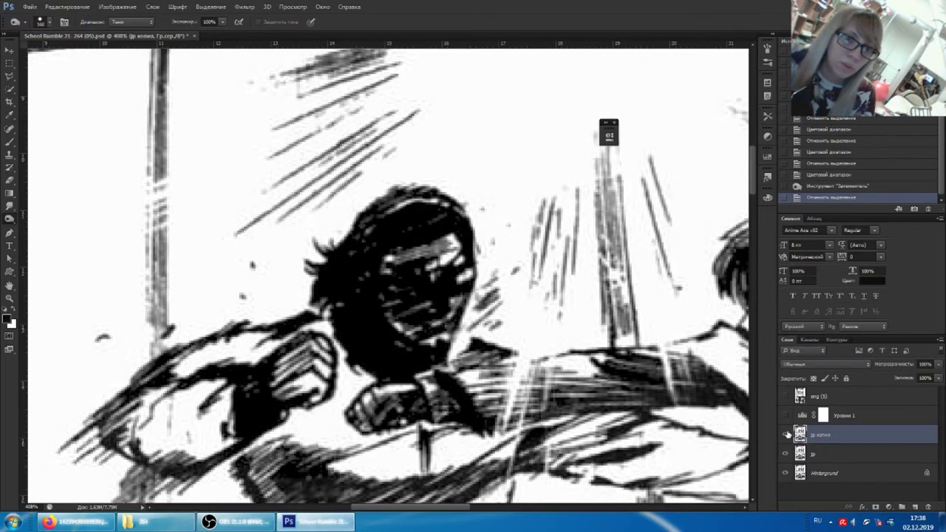
scroll(432, 219, down, 4)
scroll(432, 220, down, 4)
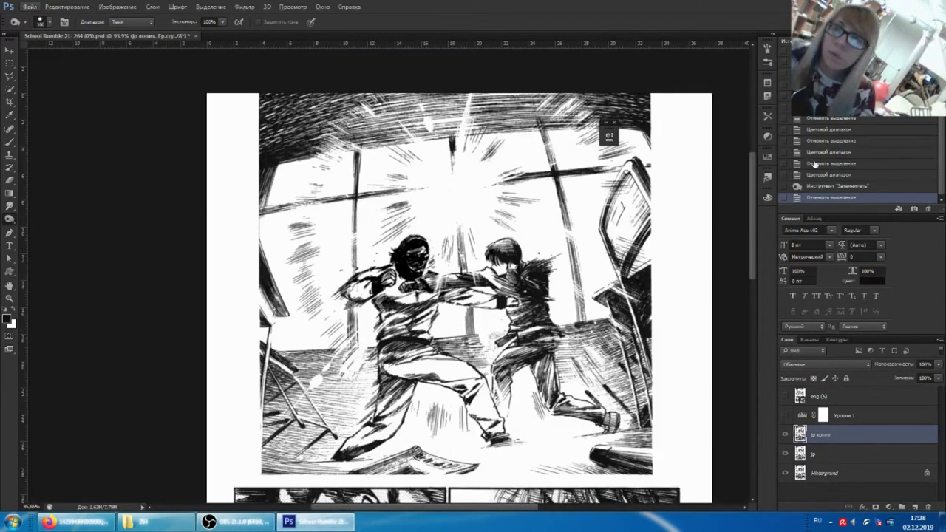
Revert History to the Color Range state, then burn the whole top panel with a ~470 px brush.
click(812, 186)
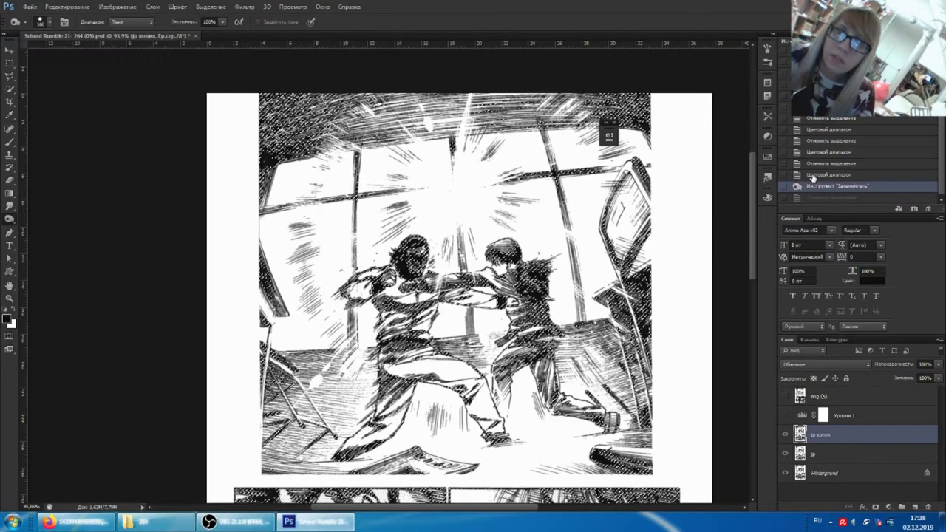
click(810, 174)
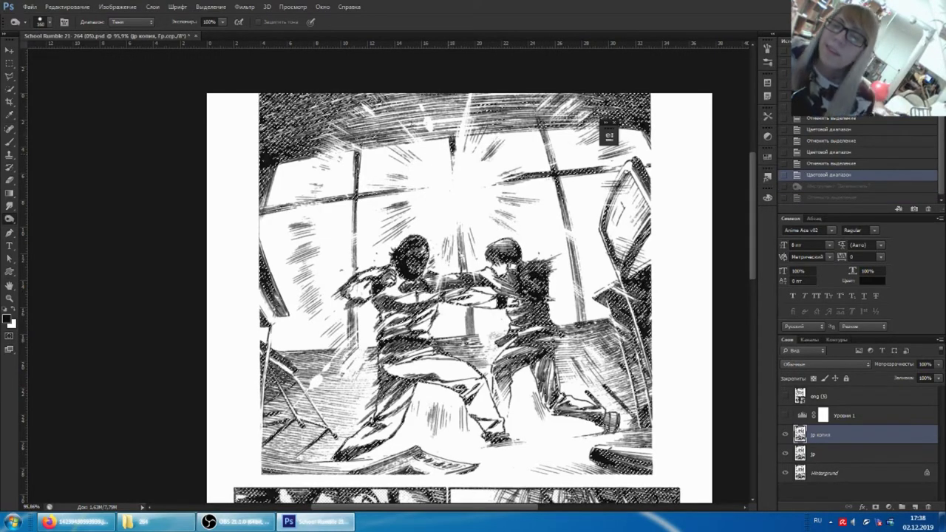
click(42, 20)
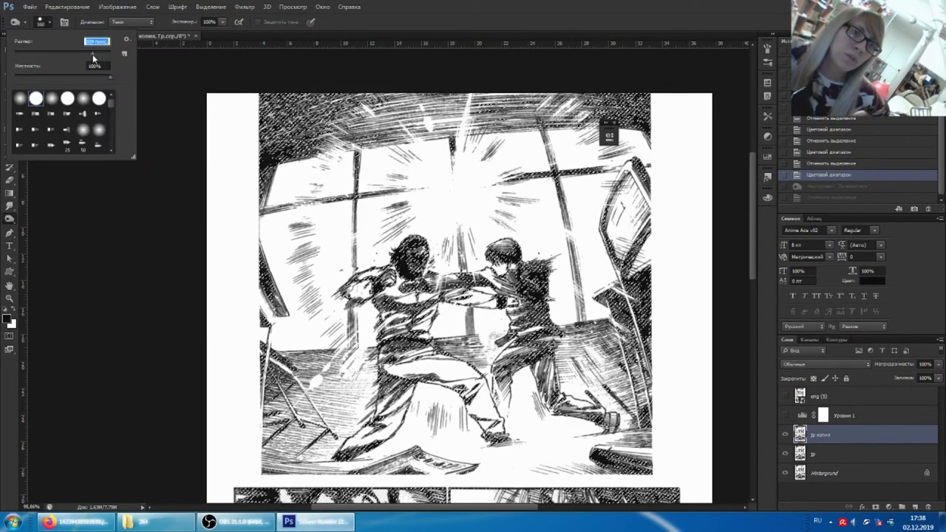
drag(96, 54, 100, 54)
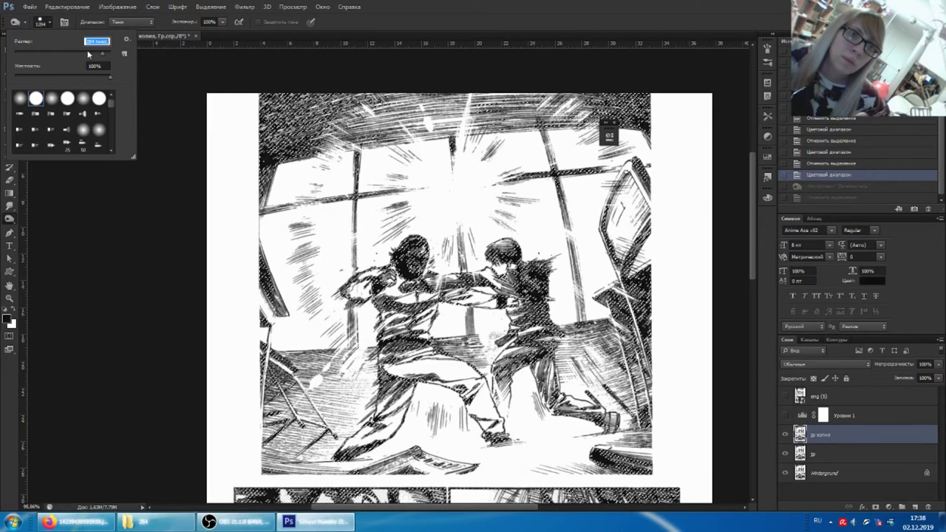
drag(102, 55, 99, 54)
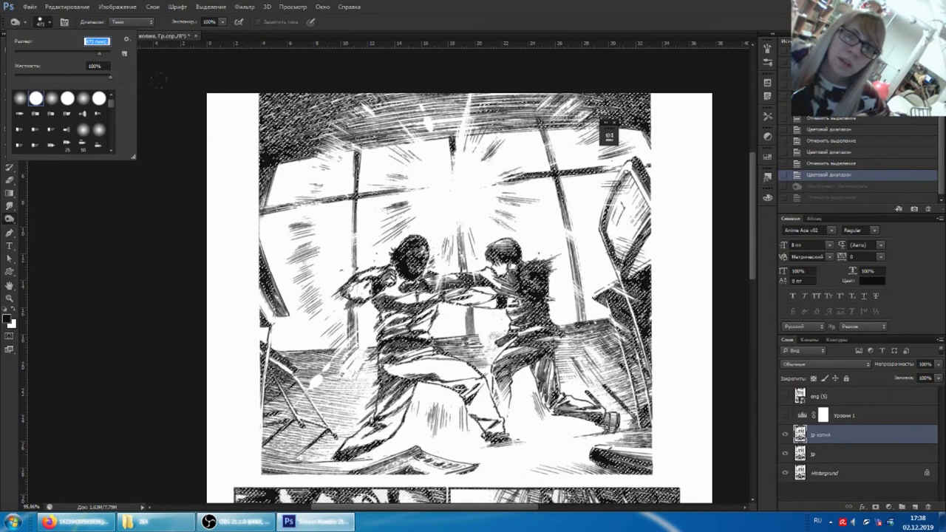
key(Return)
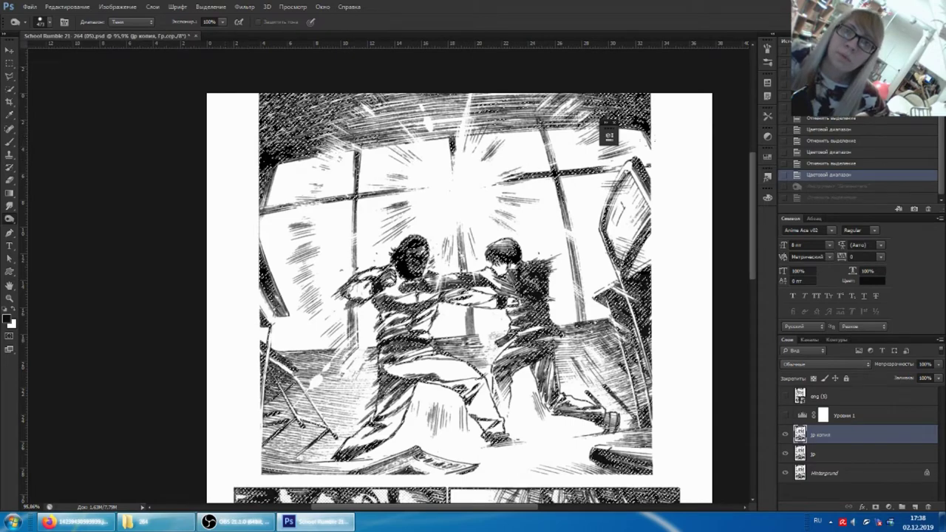
click(494, 438)
scroll(458, 295, down, 2)
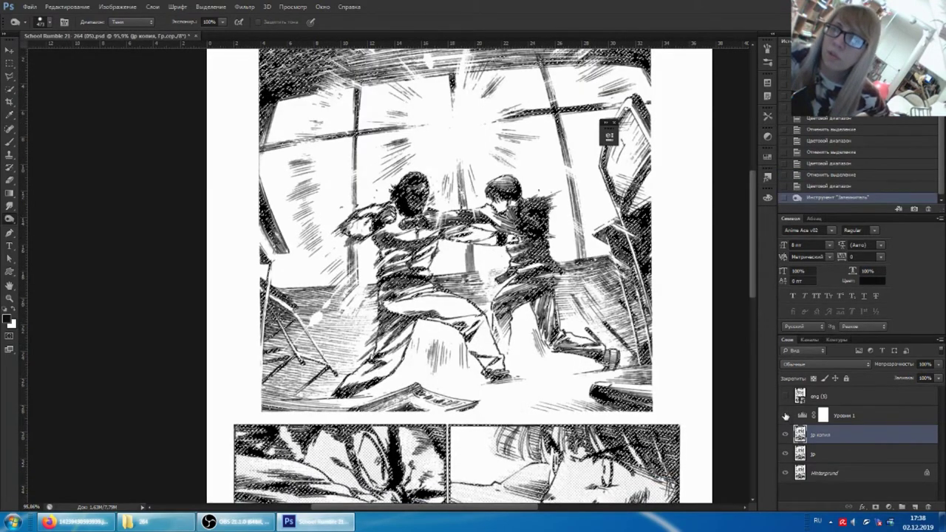
Show the Уровни 1 preview and burn the selected dark areas in the middle and bottom panels.
click(784, 415)
click(608, 133)
scroll(608, 133, down, 3)
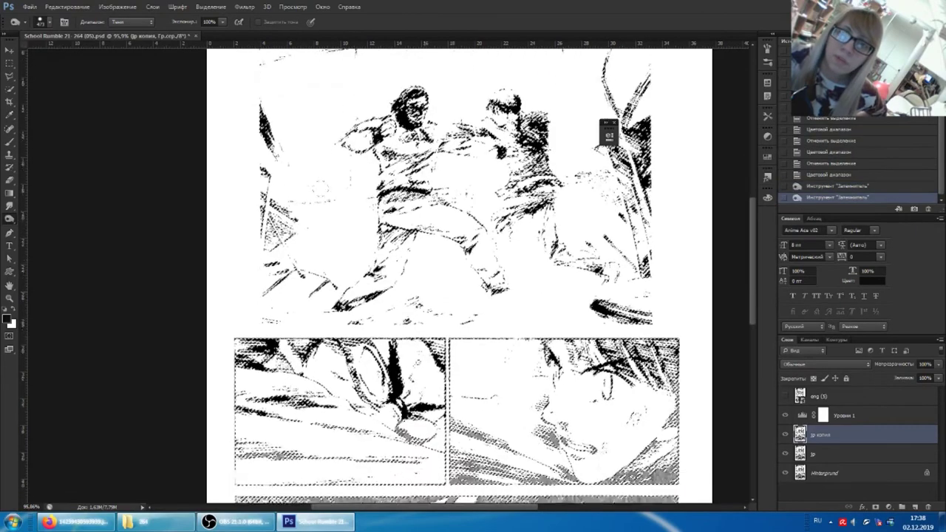
scroll(608, 133, down, 2)
scroll(608, 133, down, 2)
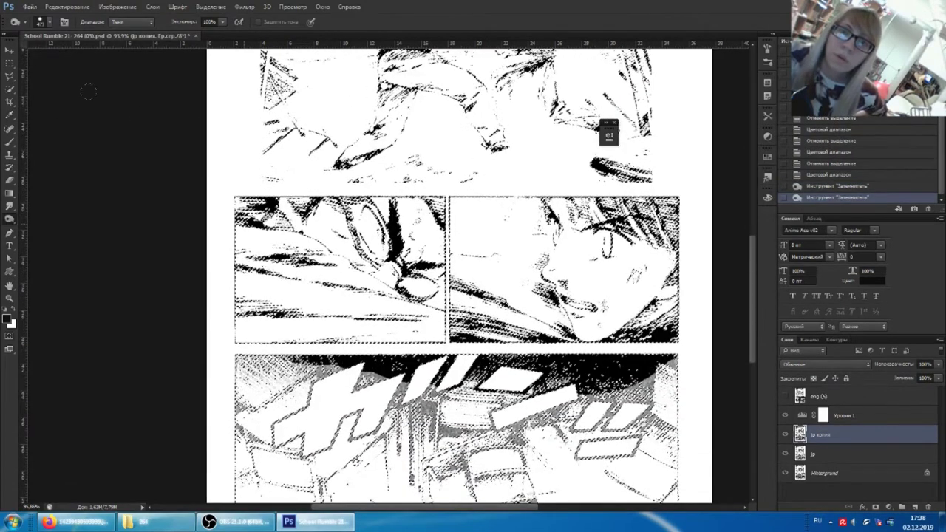
click(608, 133)
scroll(608, 133, down, 4)
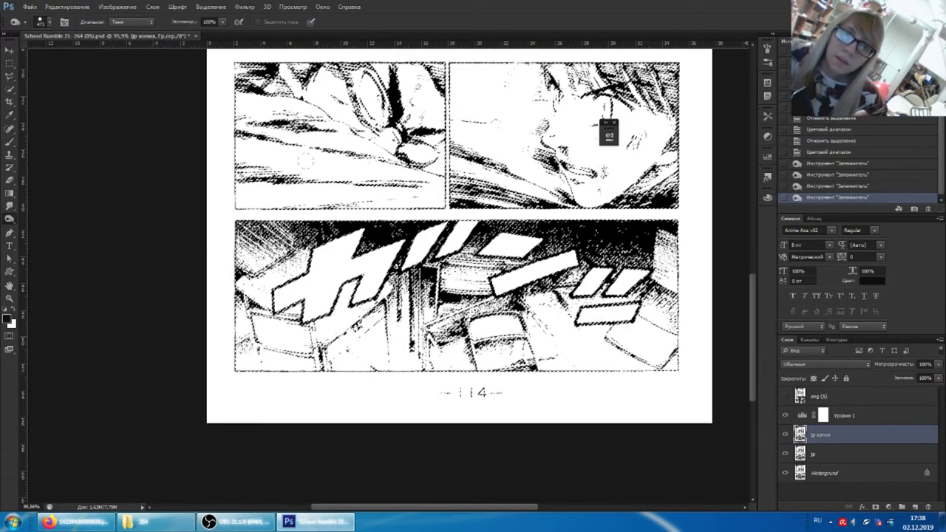
Deselect with Ctrl+D and hide the Уровни 1 levels layer.
key(ctrl+d)
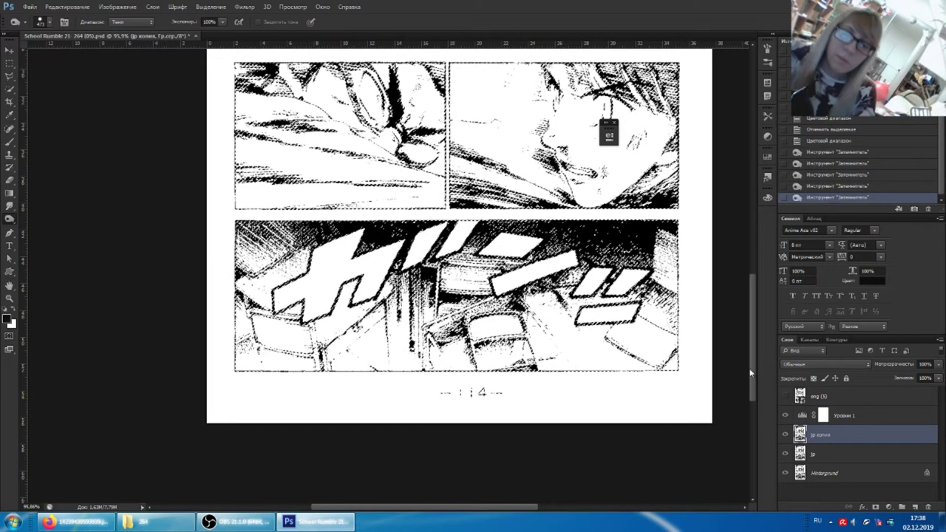
click(784, 415)
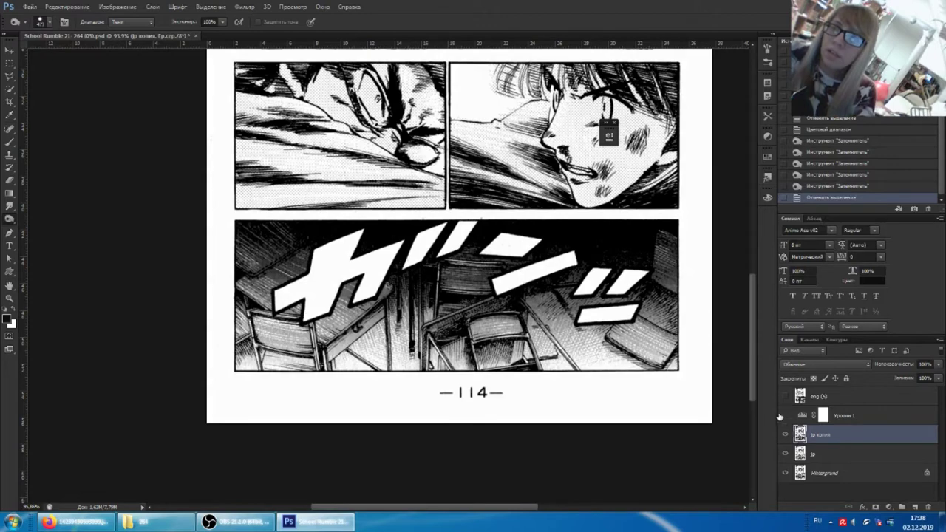
scroll(609, 136, up, 1)
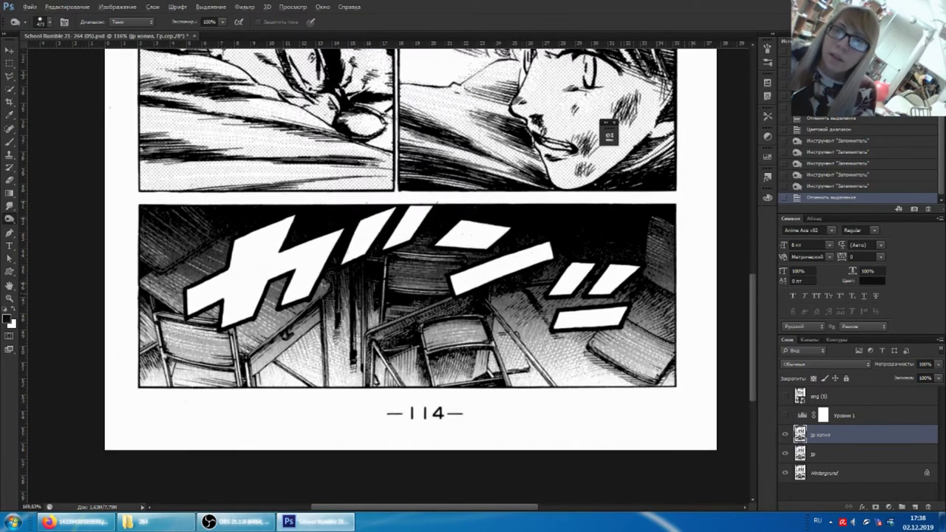
scroll(609, 135, up, 1)
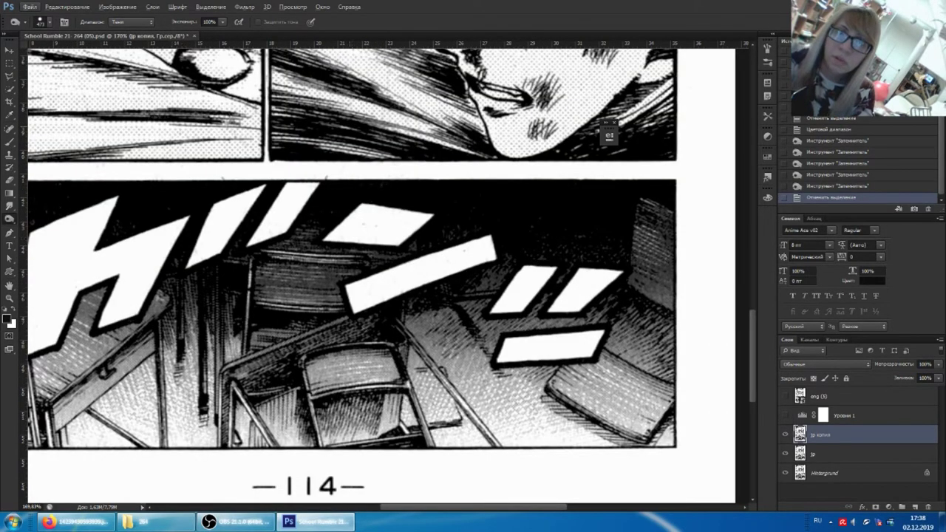
key(v)
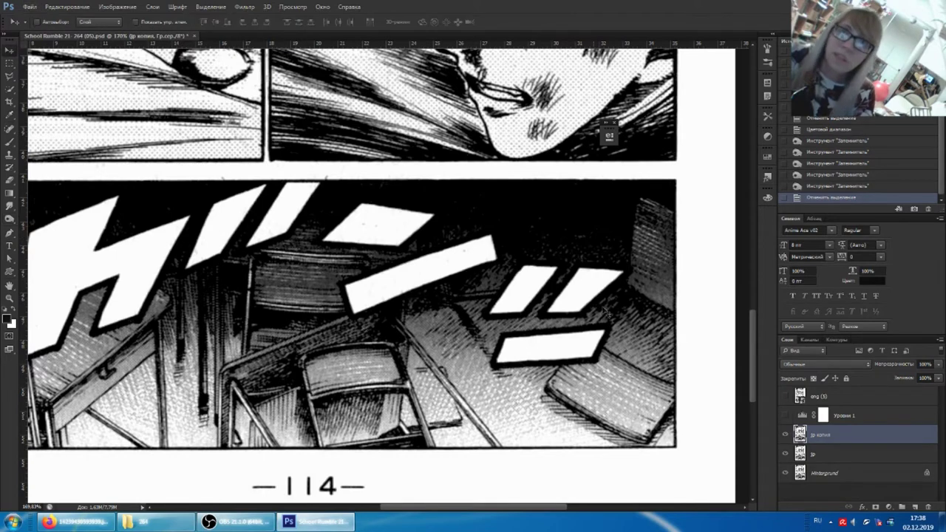
scroll(636, 244, up, 1)
scroll(638, 214, up, 3)
scroll(640, 178, up, 2)
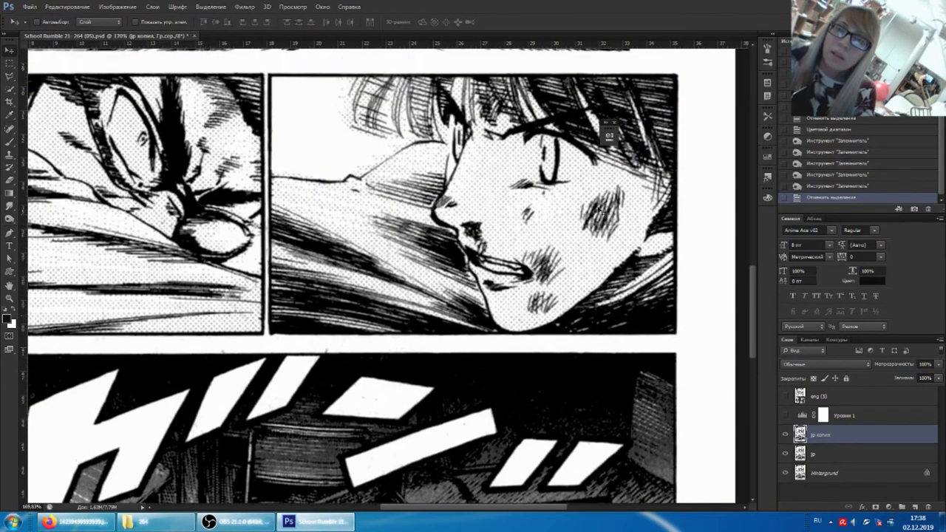
scroll(640, 148, up, 3)
scroll(639, 140, up, 2)
scroll(640, 140, down, 1)
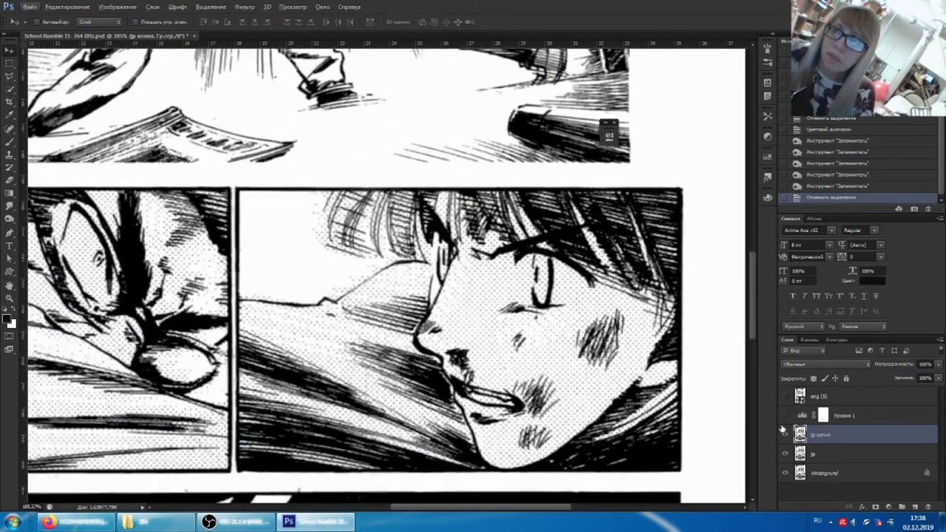
click(784, 415)
click(784, 423)
click(784, 436)
click(785, 436)
click(785, 436)
click(785, 436)
click(785, 436)
click(785, 436)
click(784, 436)
click(785, 436)
click(784, 436)
click(784, 435)
click(785, 436)
click(785, 436)
click(784, 436)
click(784, 435)
click(784, 436)
click(785, 436)
scroll(336, 371, up, 5)
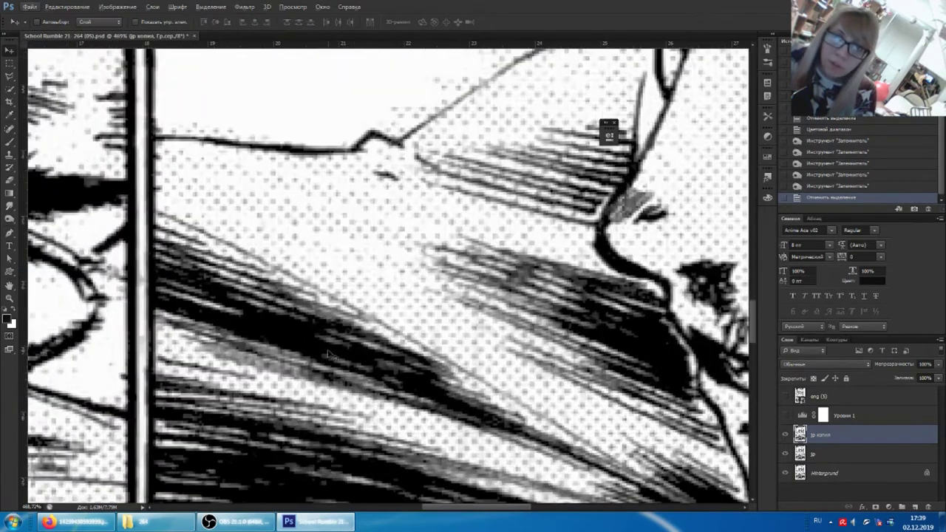
click(785, 435)
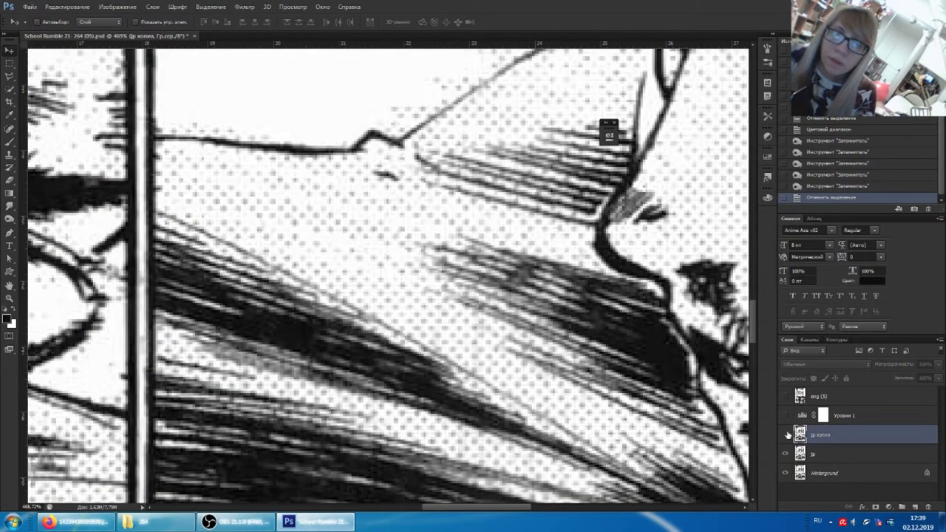
click(784, 435)
click(785, 434)
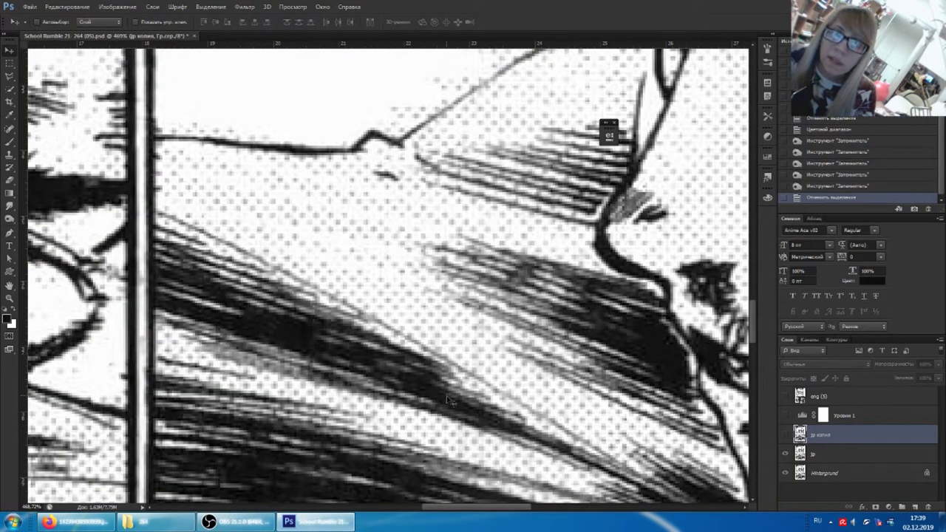
click(785, 436)
click(785, 436)
click(784, 436)
click(784, 436)
click(785, 436)
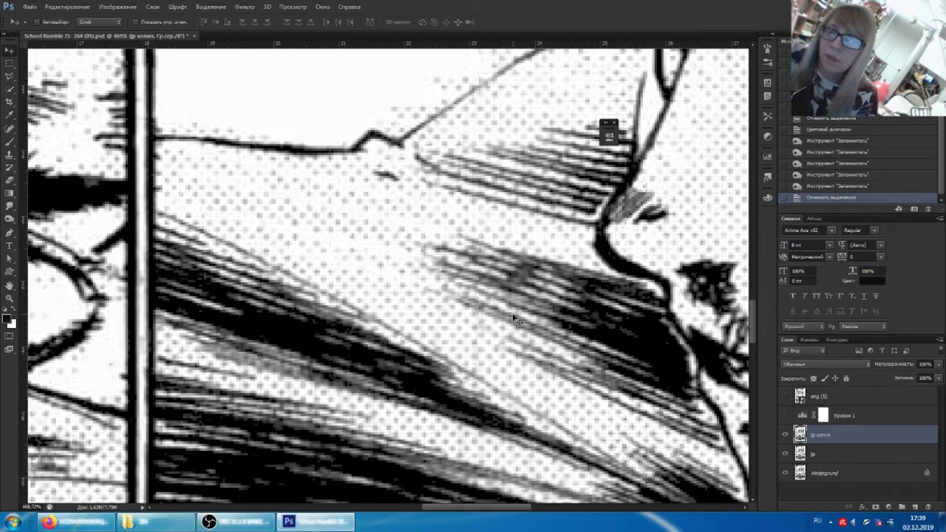
scroll(517, 320, down, 3)
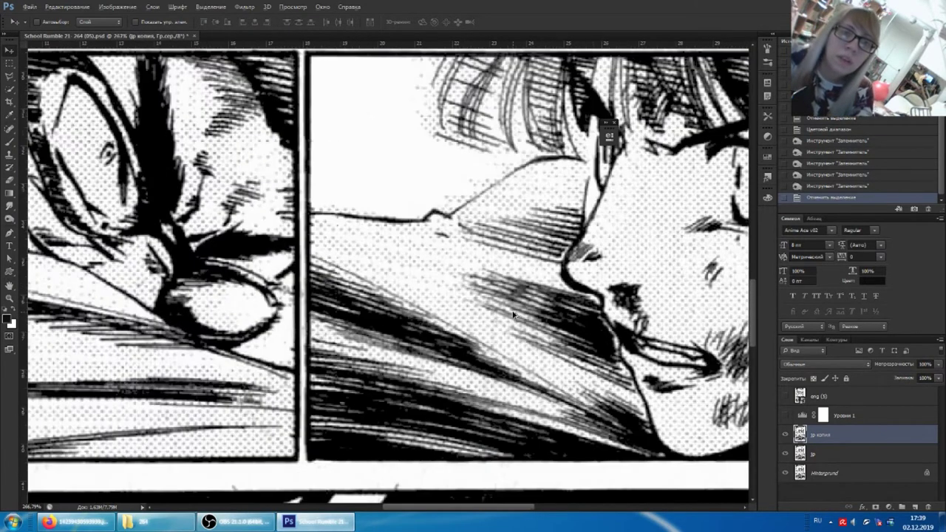
Toggle the 3р копия layer repeatedly to compare the page with and without it.
scroll(512, 316, down, 2)
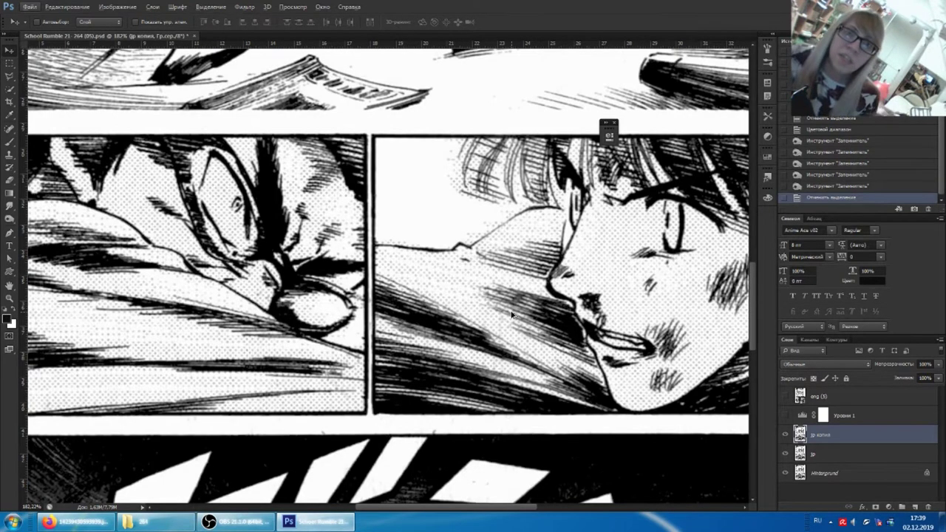
scroll(593, 251, down, 2)
scroll(590, 256, down, 2)
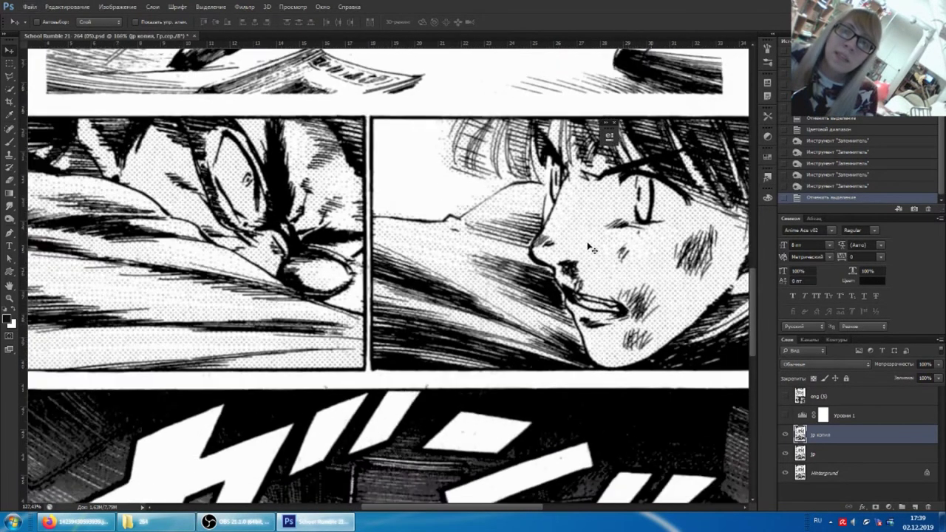
scroll(588, 259, down, 2)
scroll(585, 260, up, 1)
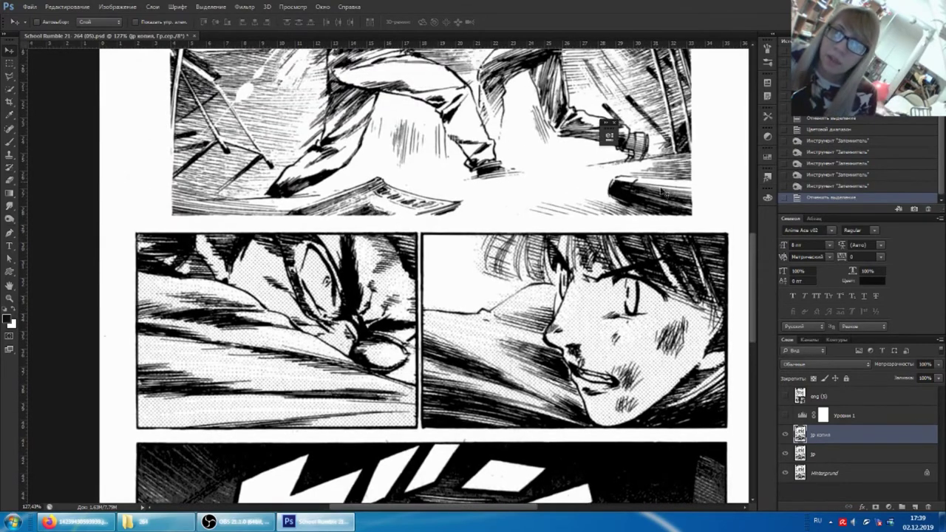
scroll(480, 277, up, 1)
scroll(405, 294, up, 2)
scroll(405, 294, up, 2)
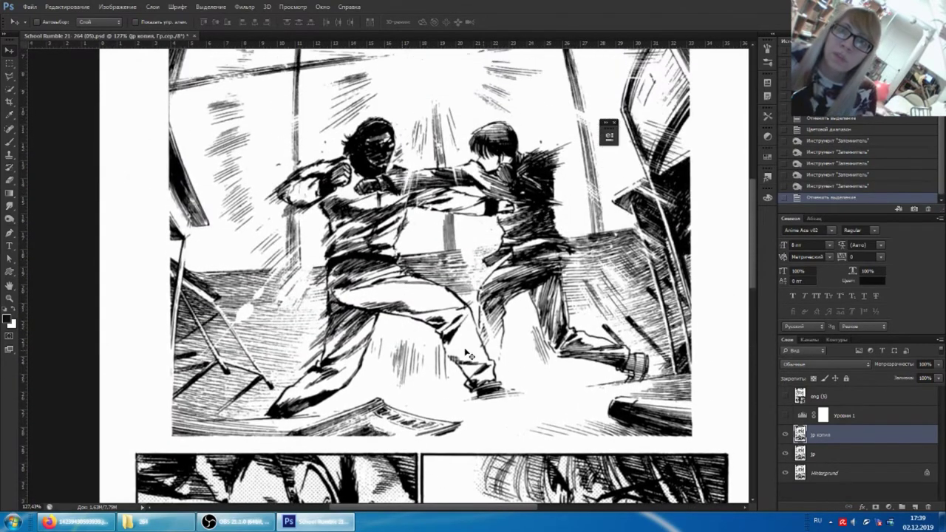
scroll(467, 355, up, 1)
click(785, 435)
click(785, 435)
click(785, 435)
click(785, 435)
click(785, 434)
click(785, 434)
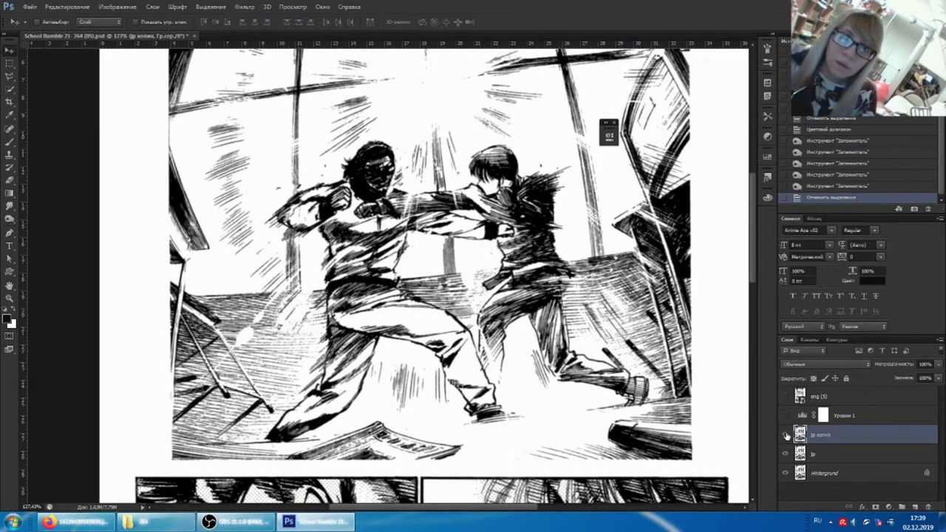
click(785, 434)
click(785, 435)
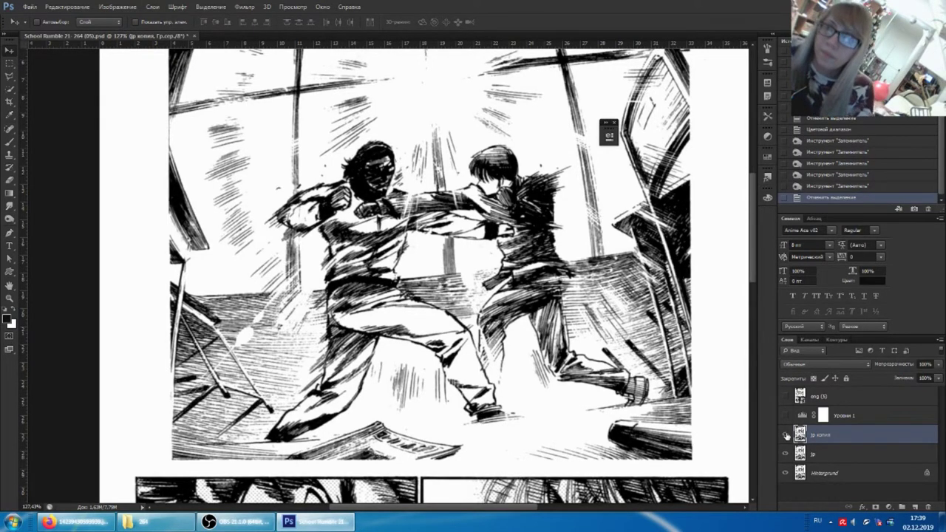
Compare the bottom panel with 3р копия off and on, then revert History to an earlier Burn state.
scroll(425, 274, up, 2)
scroll(425, 273, up, 3)
scroll(424, 273, up, 2)
click(784, 435)
click(785, 434)
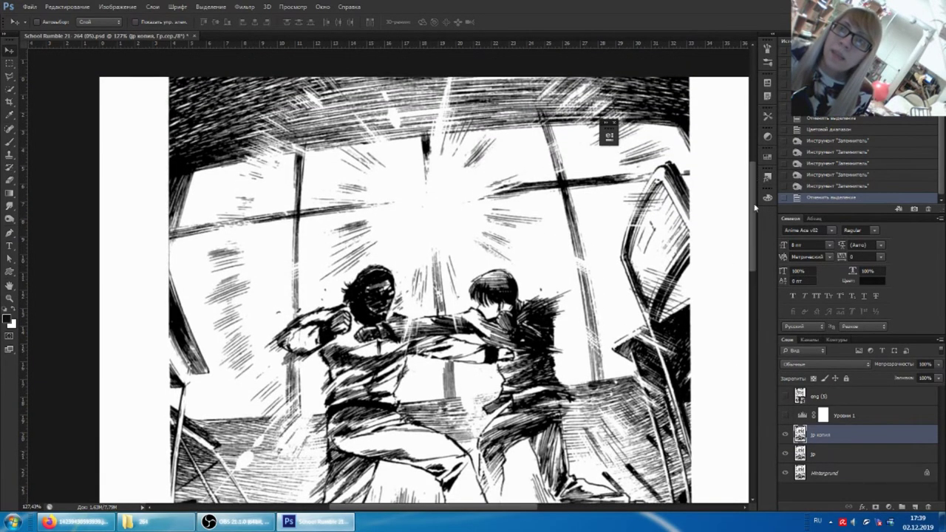
scroll(576, 281, down, 10)
scroll(576, 281, down, 5)
scroll(576, 281, up, 2)
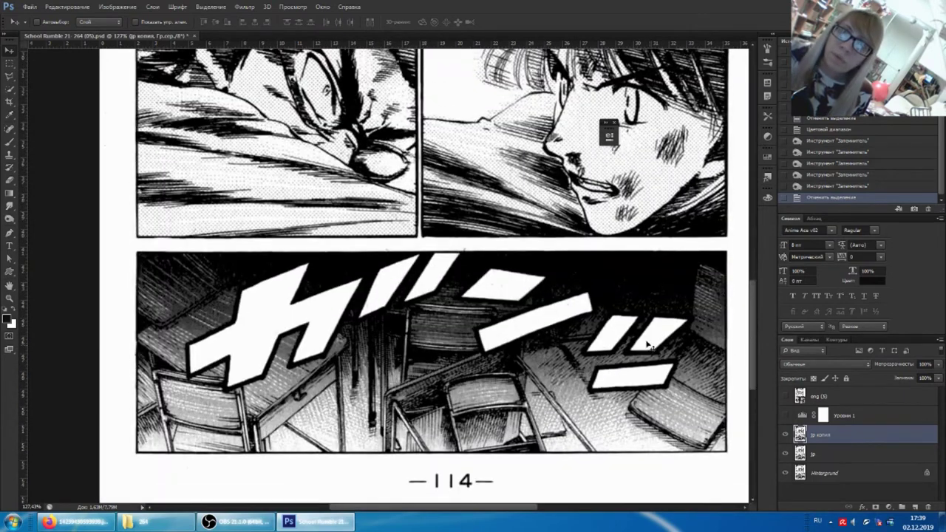
click(785, 434)
click(785, 435)
click(785, 434)
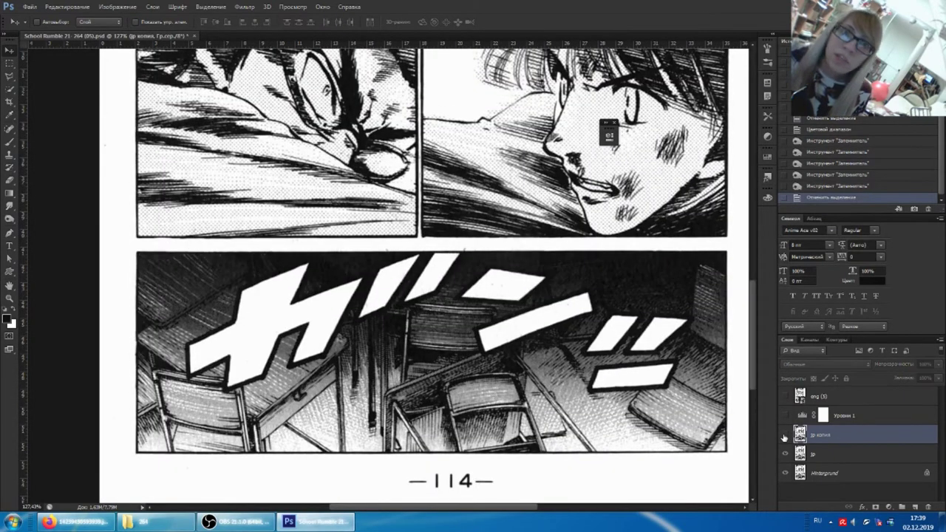
click(784, 436)
click(784, 436)
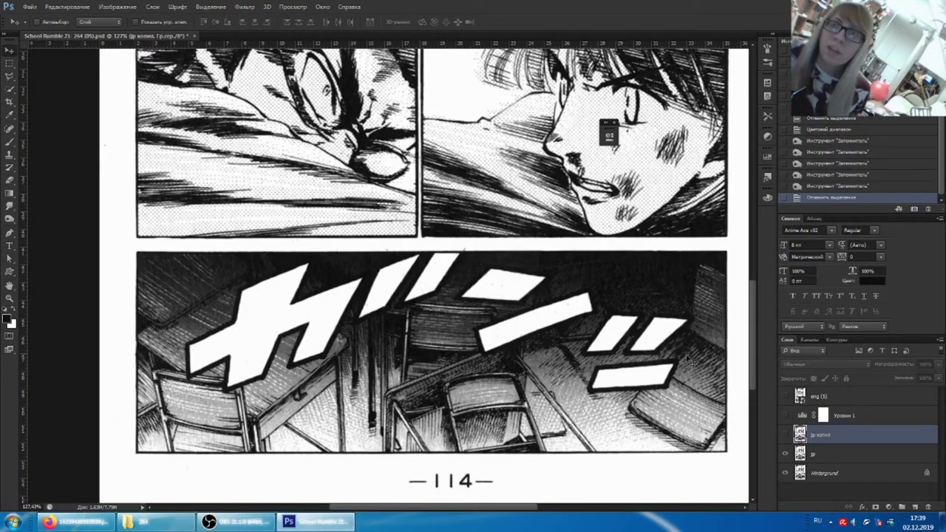
click(813, 186)
click(813, 175)
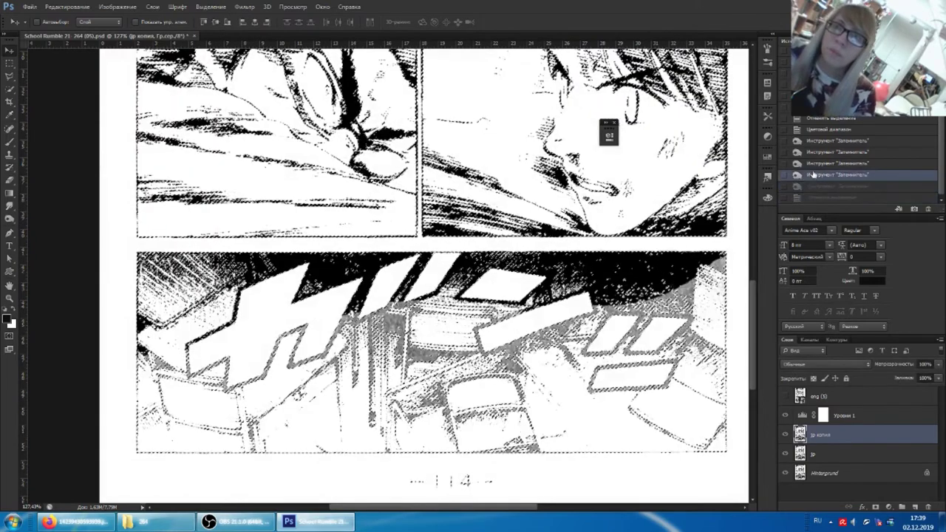
Step History further back to the second Burn stage and look over the page.
click(812, 162)
click(814, 151)
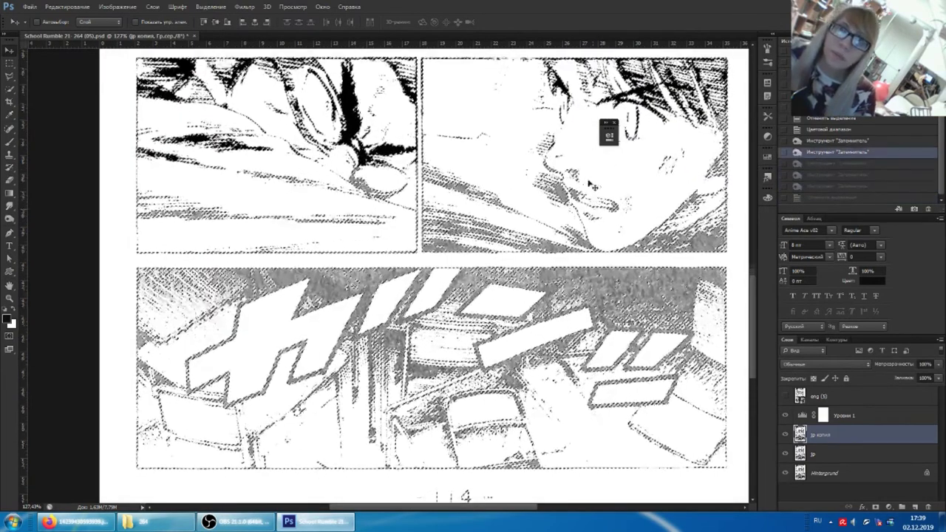
scroll(605, 209, up, 3)
scroll(605, 209, down, 2)
scroll(606, 209, down, 2)
scroll(591, 244, down, 2)
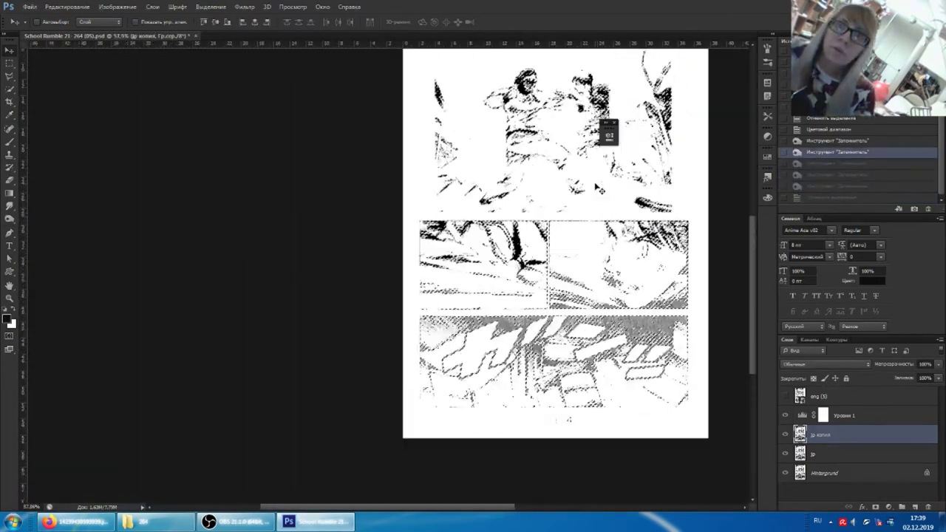
scroll(565, 307, down, 1)
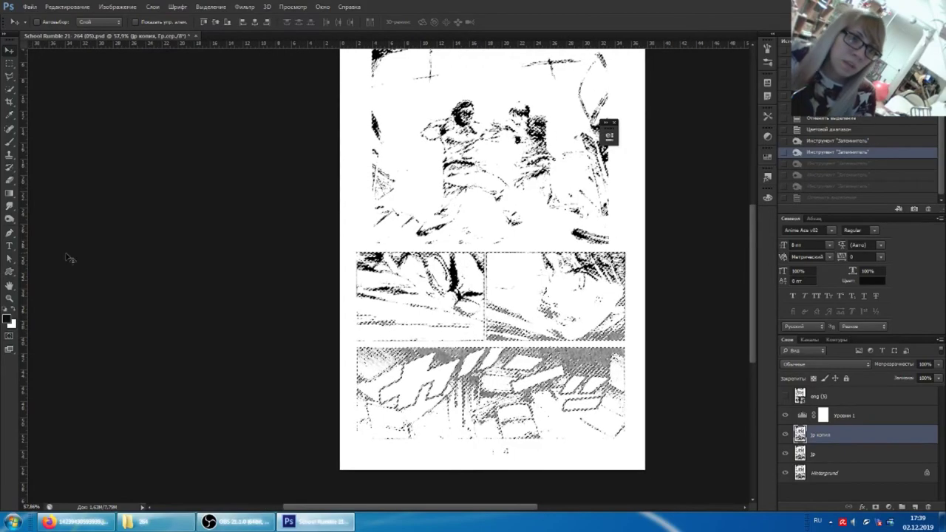
With the Burn tool active, redo all the later burn edits with Ctrl+Shift+Z and deselect.
click(10, 218)
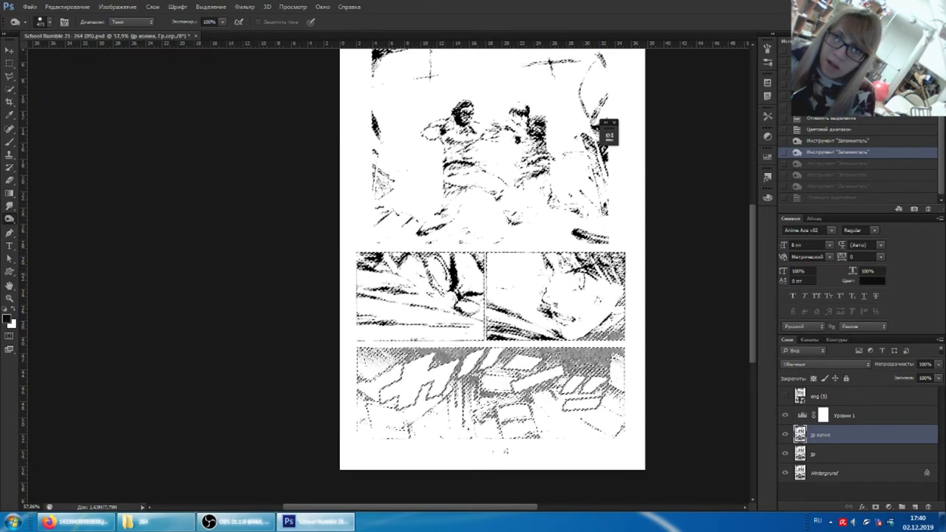
key(ctrl+shift+z)
key(ctrl+shift+z)
key(ctrl+shift+z)
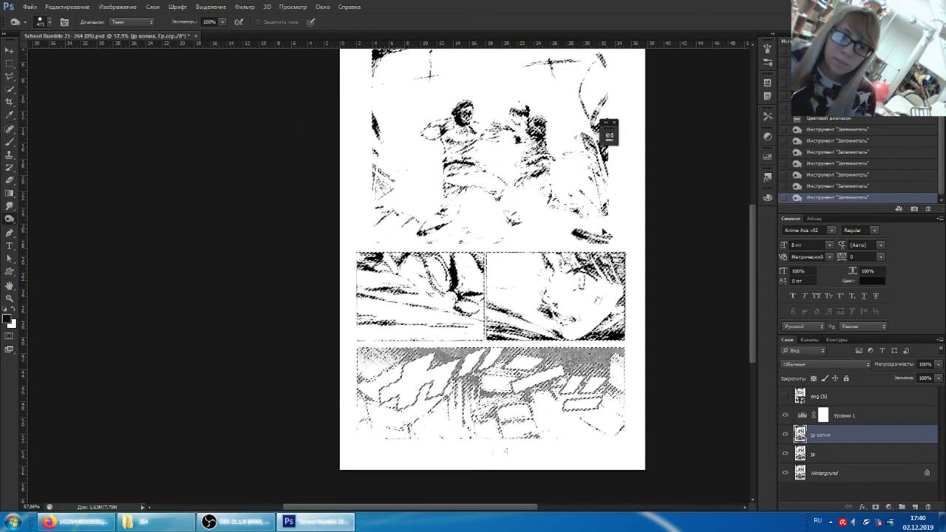
key(ctrl+d)
scroll(492, 258, down, 2)
scroll(670, 358, up, 2)
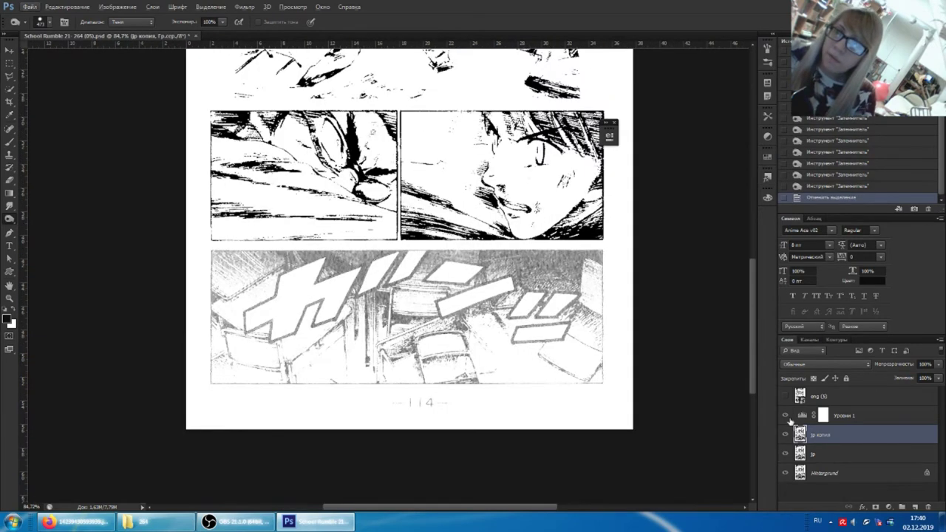
Hide the Уровни 1 adjustment layer.
click(784, 415)
scroll(600, 342, up, 2)
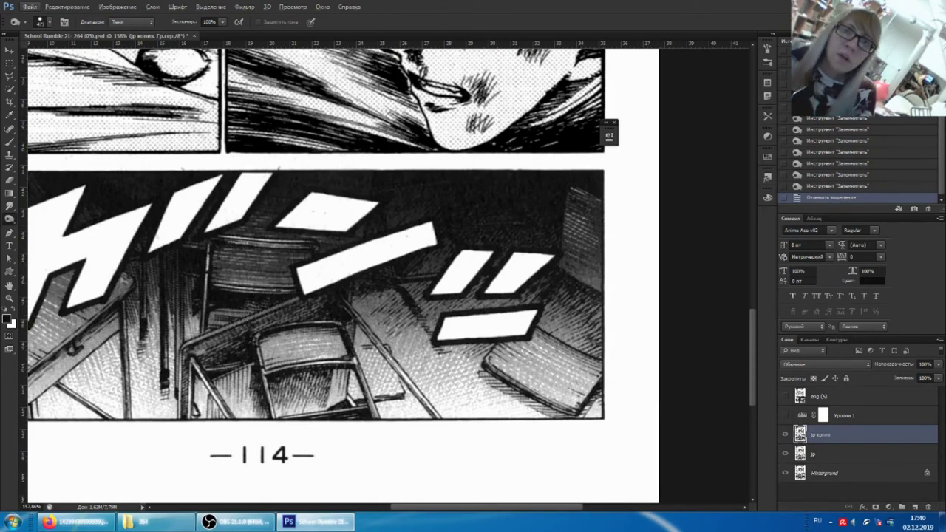
scroll(609, 134, left, 1)
scroll(609, 135, left, 1)
scroll(609, 134, left, 3)
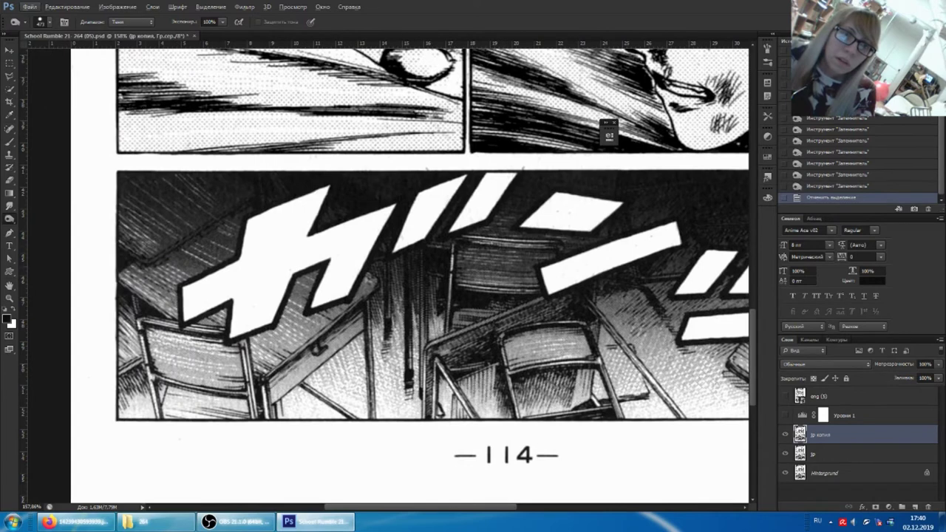
Set the Burn brush to soft round 15 px, 0% hardness, at 5% exposure.
click(46, 23)
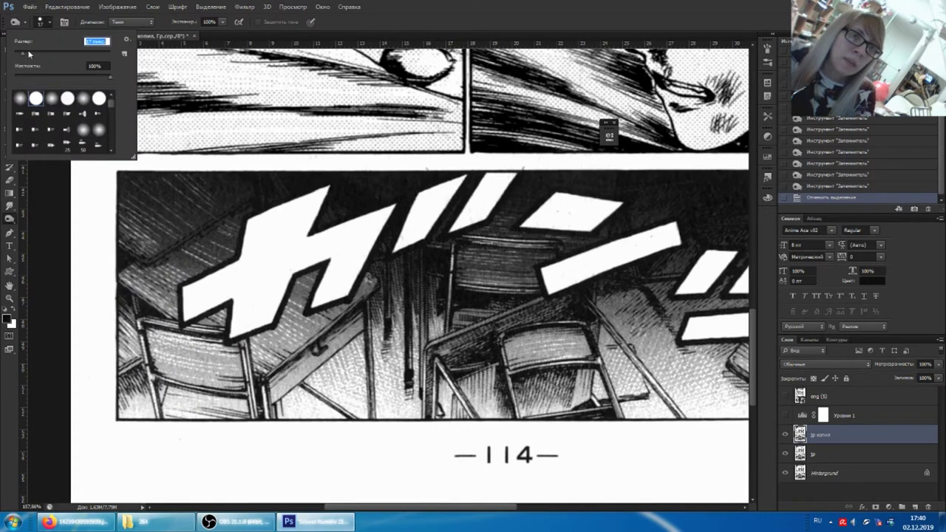
click(52, 102)
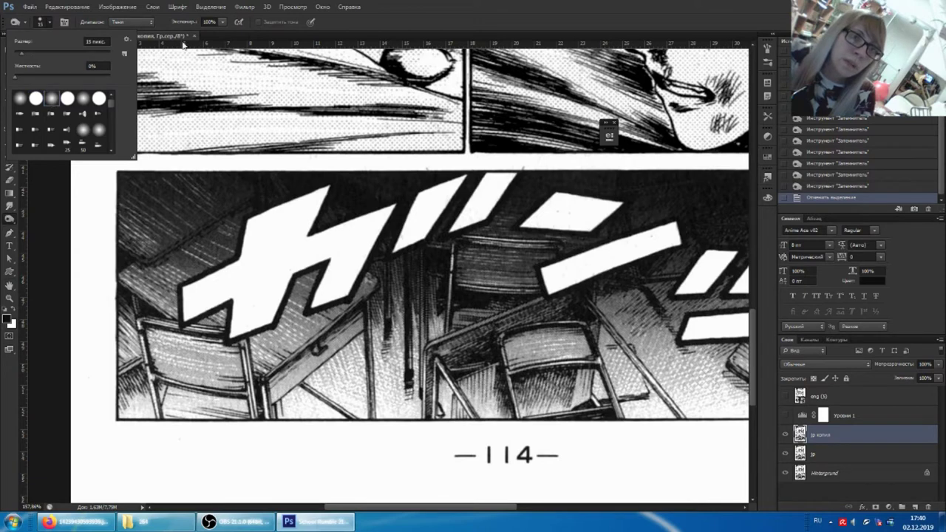
click(221, 26)
drag(176, 31, 174, 32)
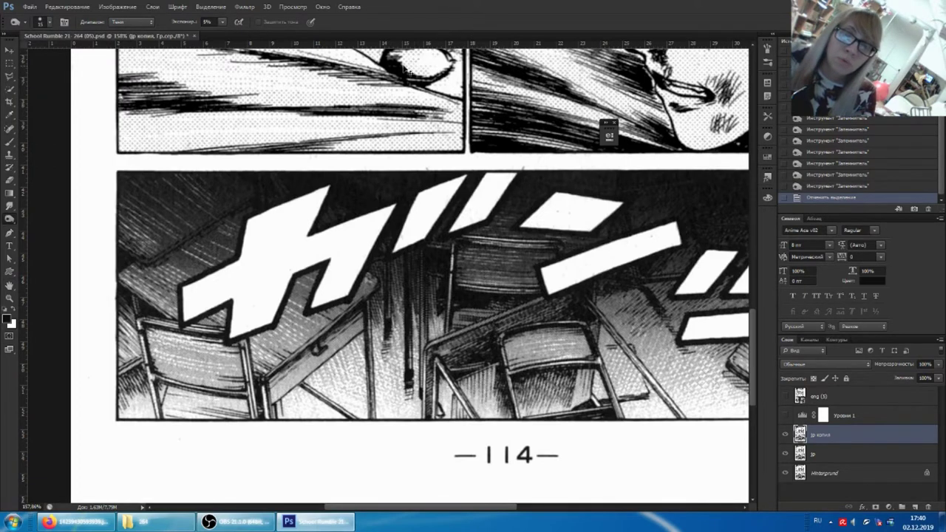
Burn the dark background along the top of the bottom chair panel with soft strokes.
scroll(521, 169, right, 5)
scroll(521, 169, up, 3)
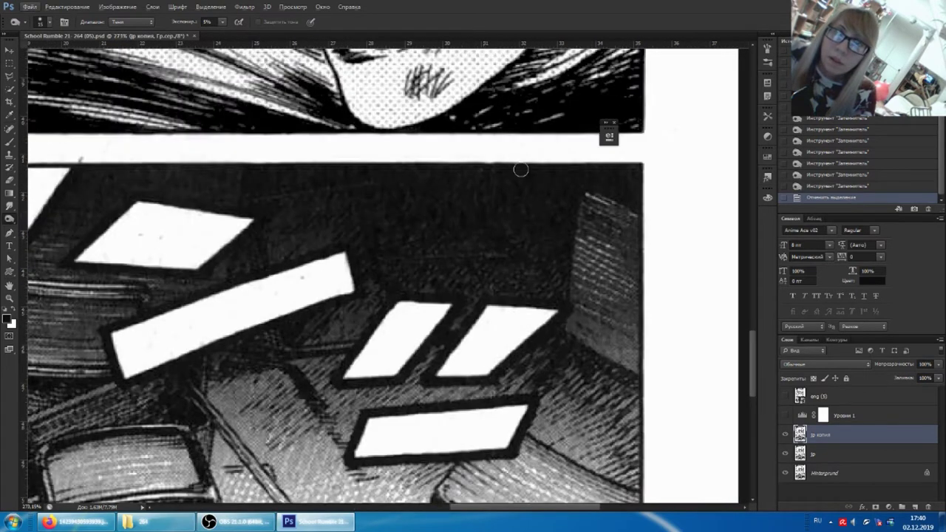
click(49, 24)
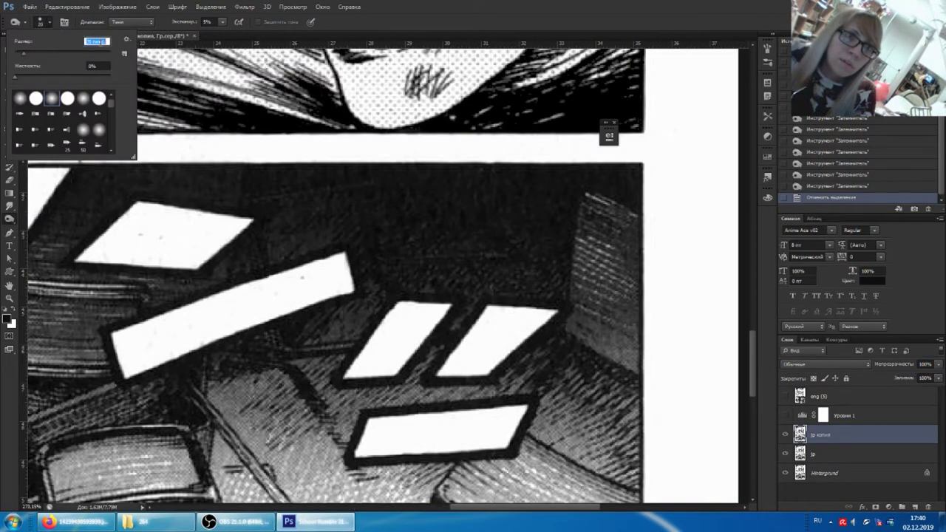
key(Return)
click(614, 176)
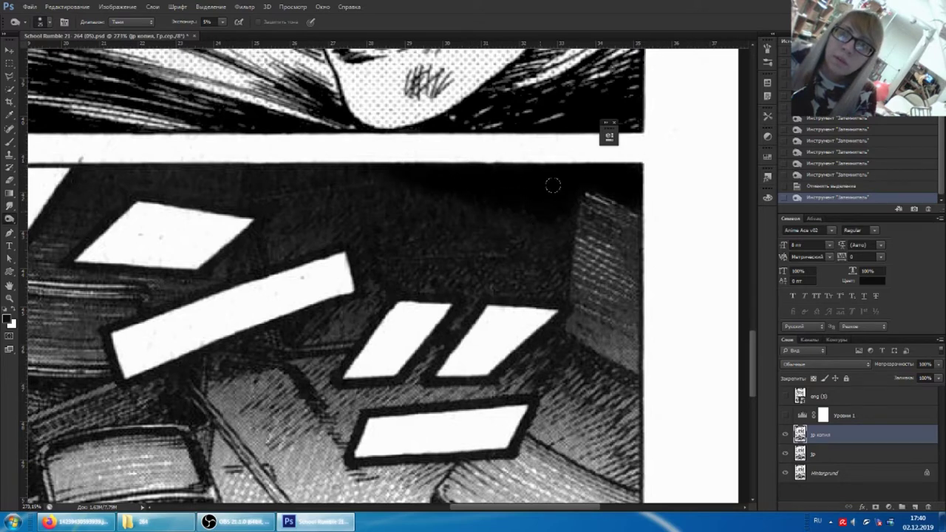
click(500, 210)
click(540, 220)
click(571, 229)
click(399, 186)
click(422, 198)
click(445, 210)
click(462, 219)
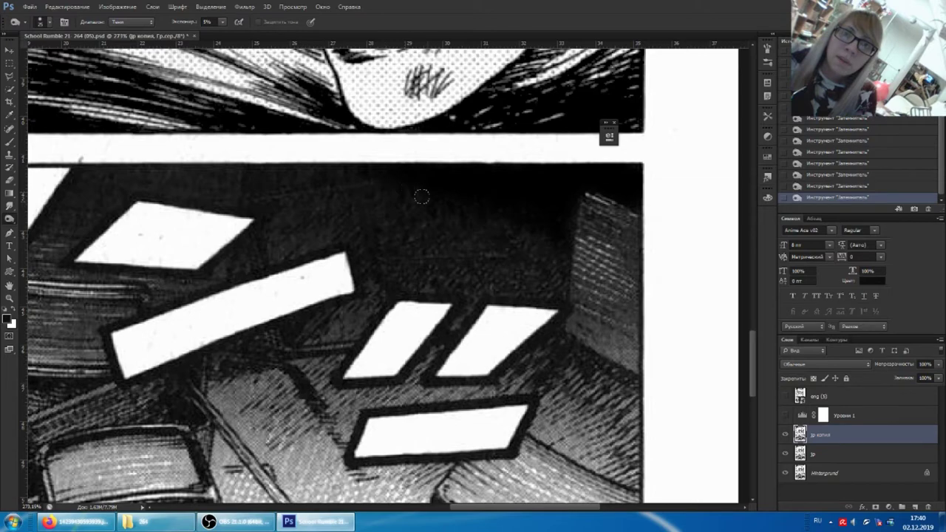
Zoom to about 364% on the bottom panel's white window shapes and open the brush options.
scroll(563, 238, down, 2)
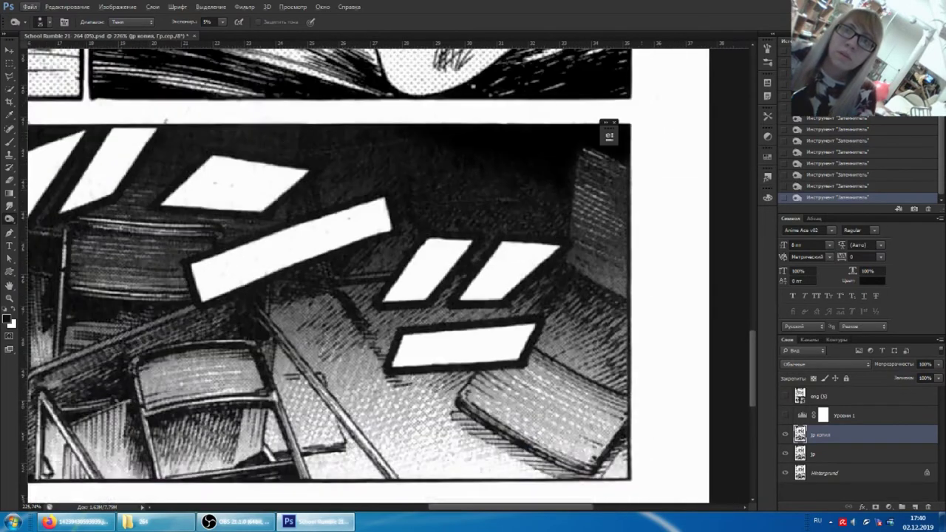
scroll(562, 203, down, 1)
scroll(443, 296, down, 1)
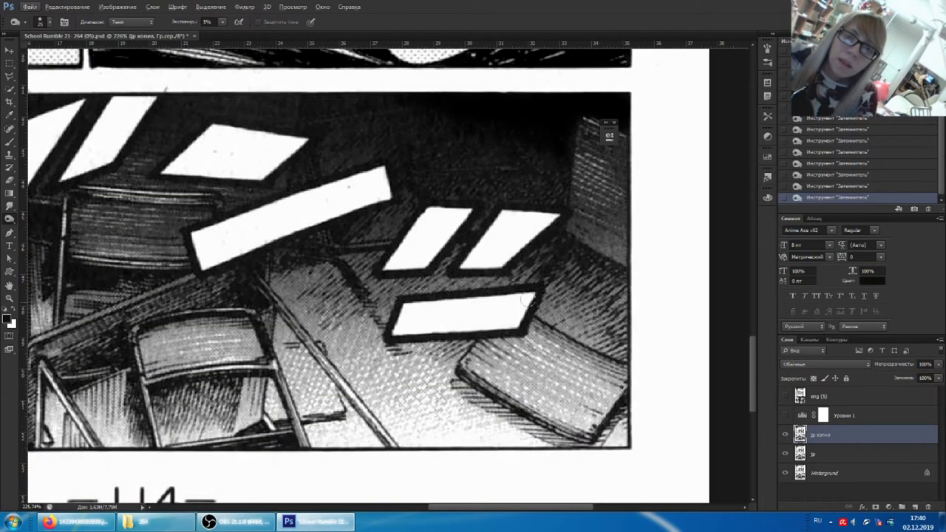
scroll(414, 357, left, 1)
scroll(527, 244, up, 3)
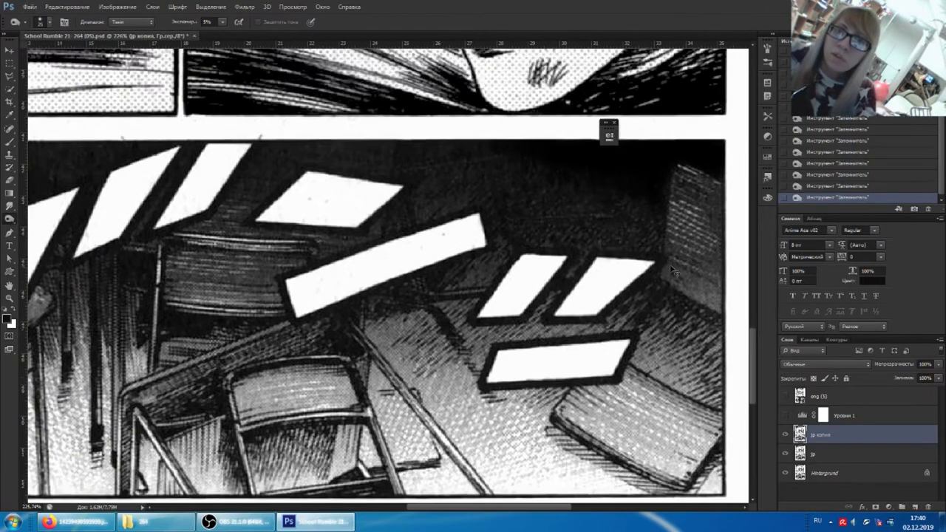
scroll(527, 244, right, 1)
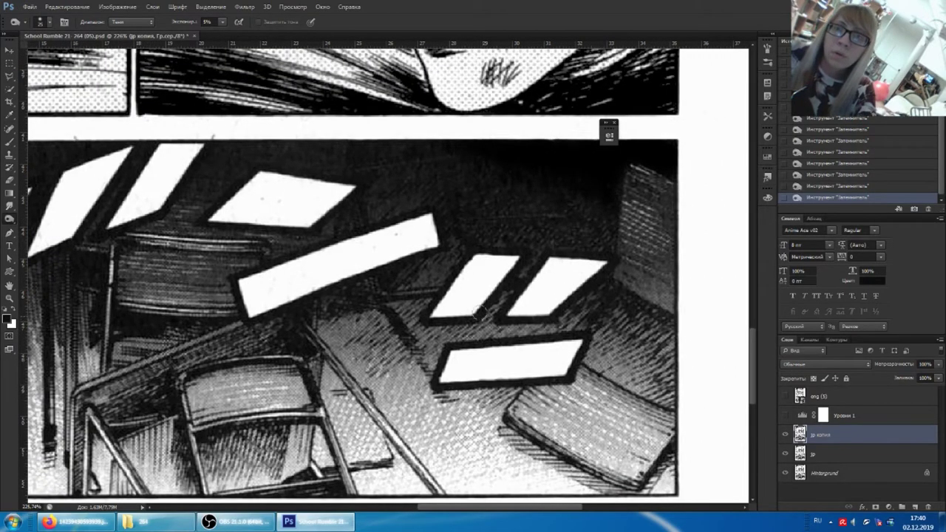
scroll(550, 341, right, 1)
scroll(572, 322, up, 1)
scroll(444, 259, up, 2)
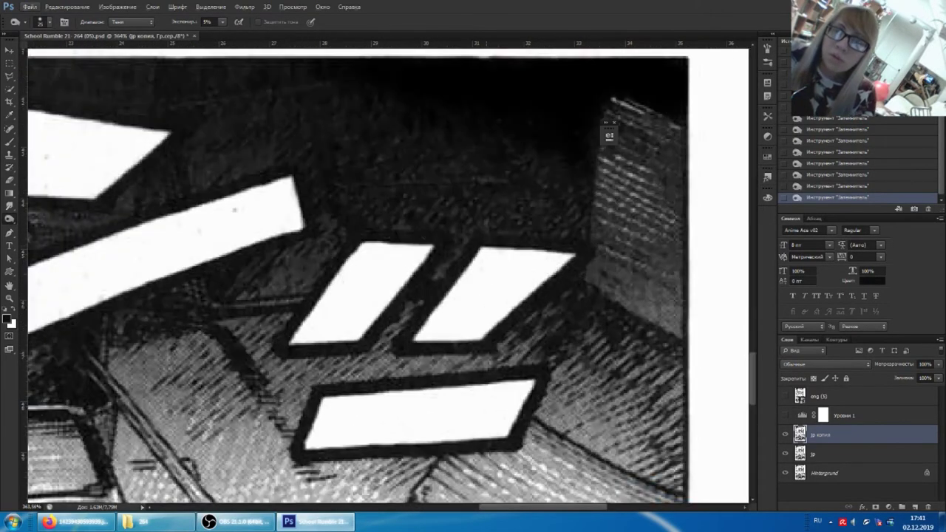
click(45, 27)
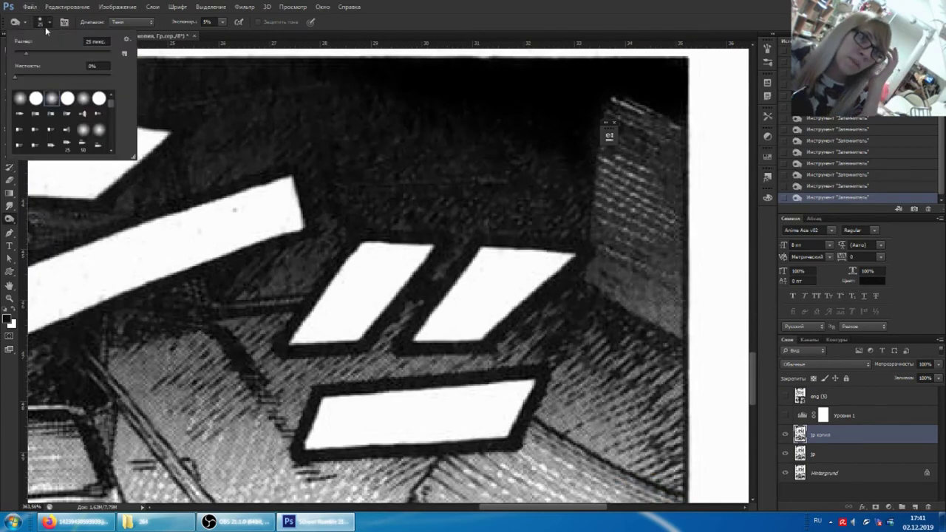
Switch to a hard round brush and raise Burn exposure to 100%.
click(36, 98)
click(96, 42)
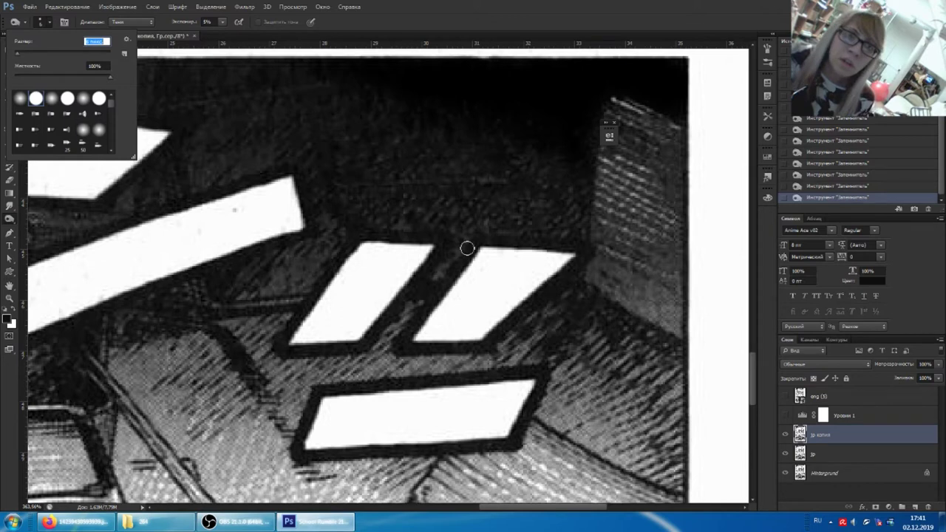
click(222, 22)
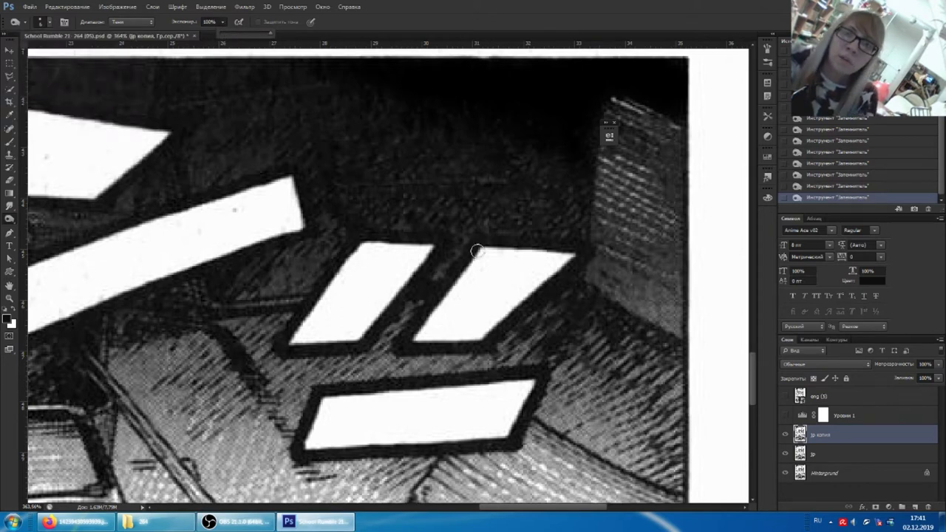
Paint thick black borders around the small slanted white shapes, redoing one stroke.
mouse_move(476, 238)
mouse_down()
mouse_move(532, 242)
mouse_move(574, 269)
mouse_move(500, 334)
mouse_up()
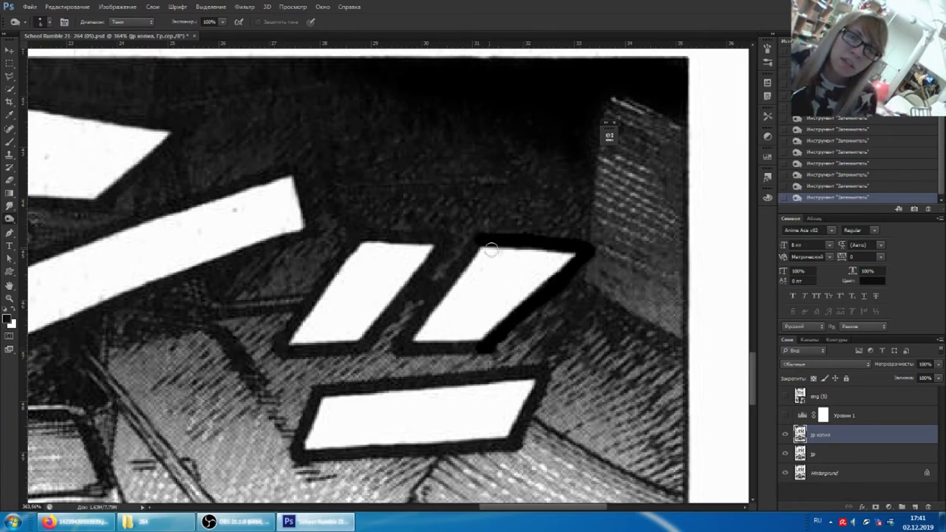
drag(469, 253, 439, 293)
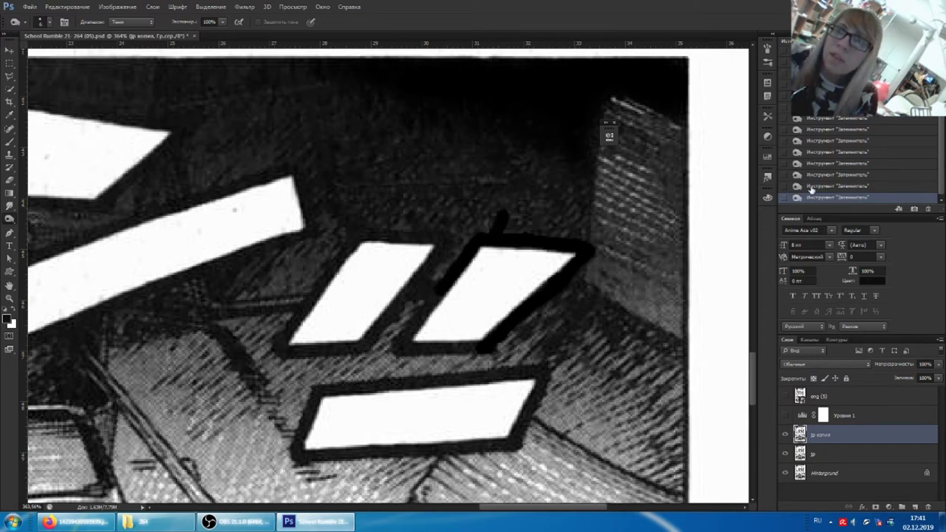
key(ctrl+z)
mouse_move(442, 292)
mouse_down()
mouse_move(401, 344)
mouse_move(477, 348)
mouse_up()
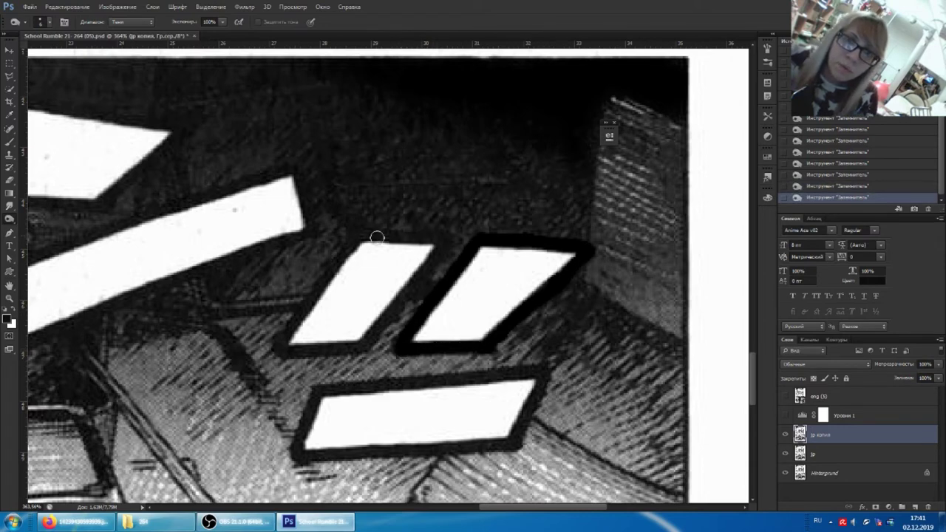
mouse_move(362, 235)
mouse_down()
mouse_move(441, 244)
mouse_move(365, 344)
mouse_move(282, 348)
mouse_move(359, 238)
mouse_up()
scroll(359, 238, down, 2)
Pan and zoom to the large sound-effect lettering in the bottom panel, then open the brush picker.
scroll(359, 237, down, 2)
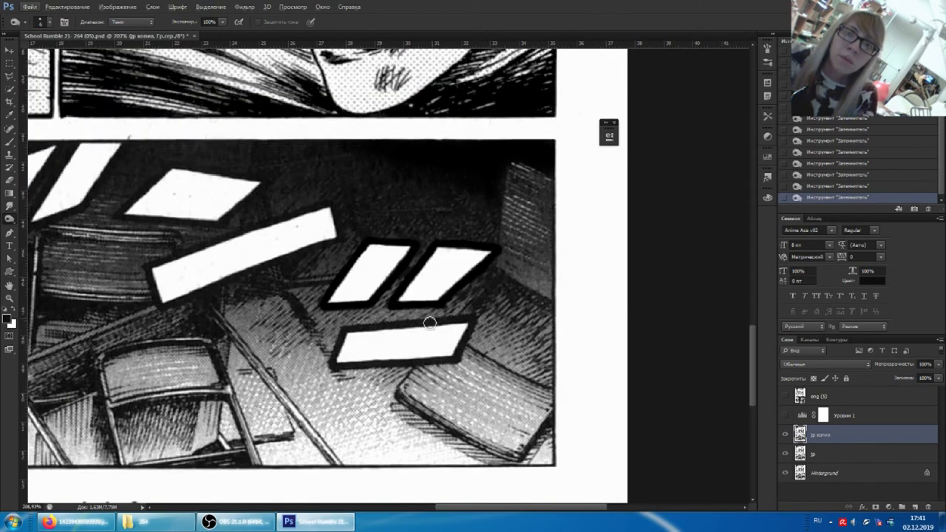
scroll(146, 170, left, 3)
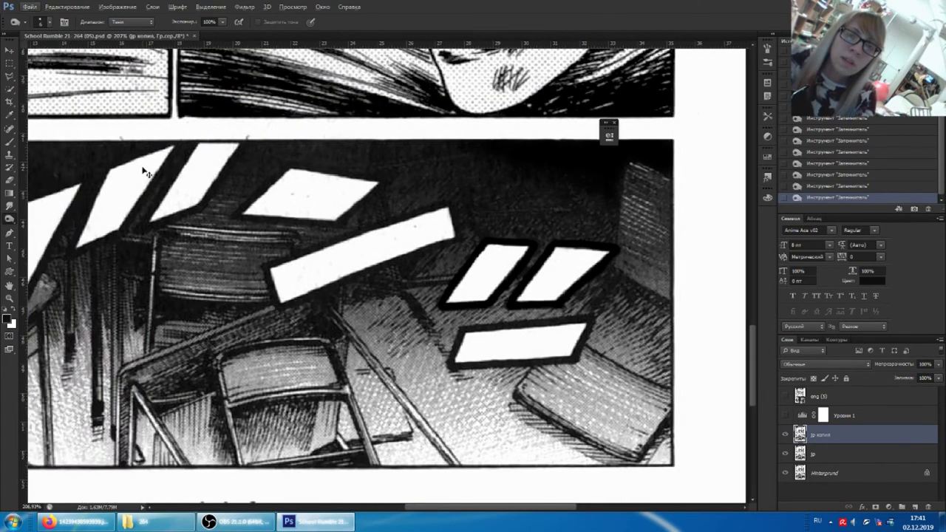
scroll(146, 170, left, 3)
scroll(468, 318, left, 1)
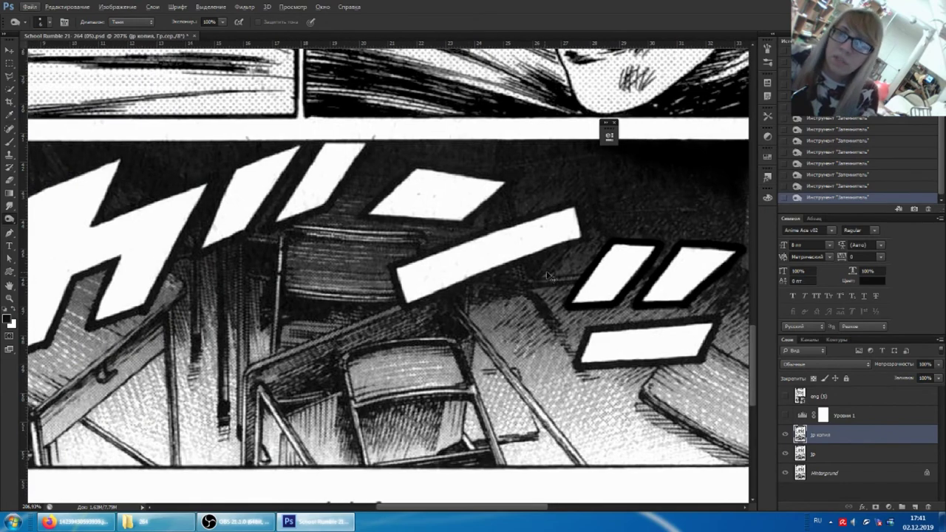
scroll(538, 260, up, 2)
scroll(555, 258, up, 2)
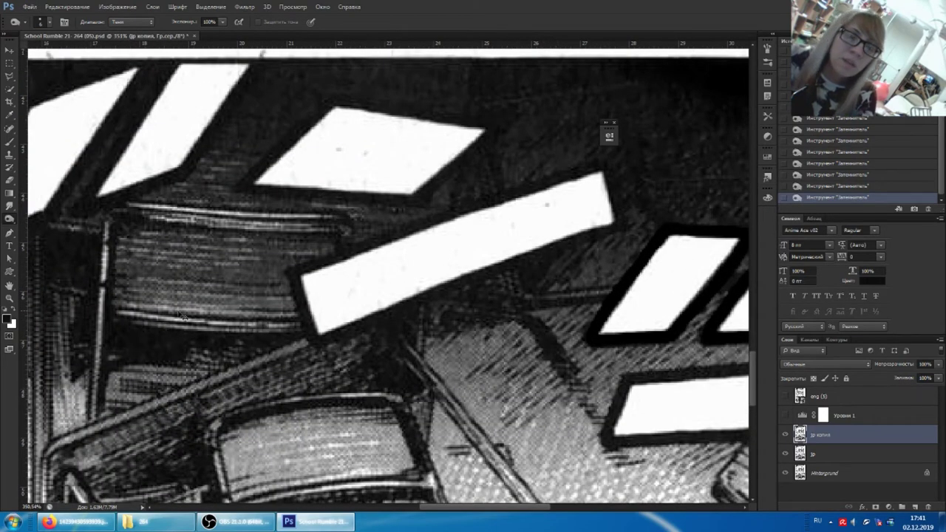
scroll(164, 328, left, 2)
scroll(184, 312, down, 2)
scroll(185, 311, down, 1)
scroll(186, 311, down, 1)
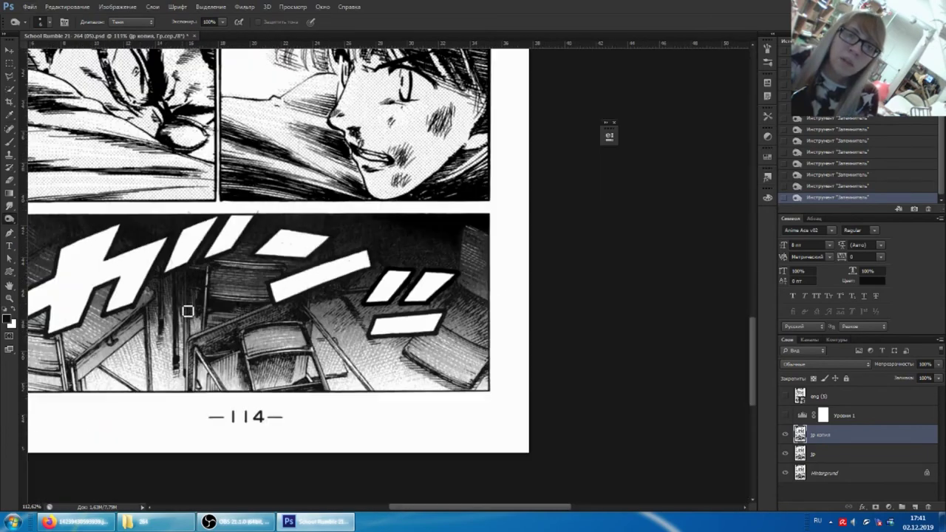
scroll(188, 311, left, 1)
scroll(244, 299, left, 2)
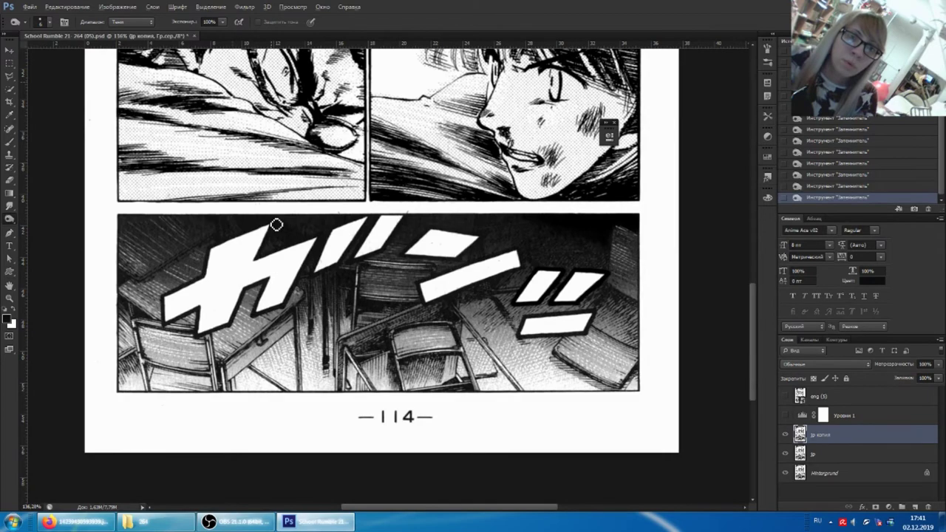
scroll(302, 248, up, 2)
click(43, 22)
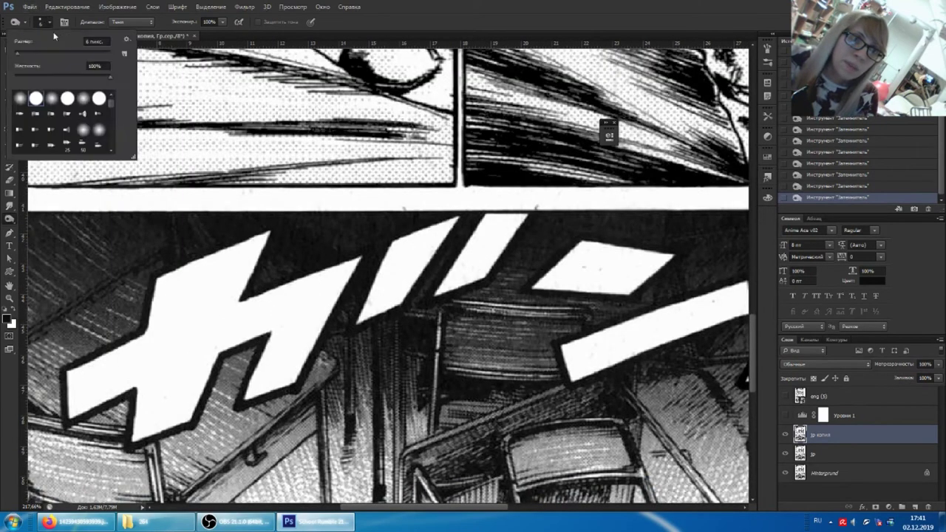
Switch to a soft round 12 px brush at 5% exposure and burn behind the lettering.
click(54, 97)
drag(57, 55, 34, 53)
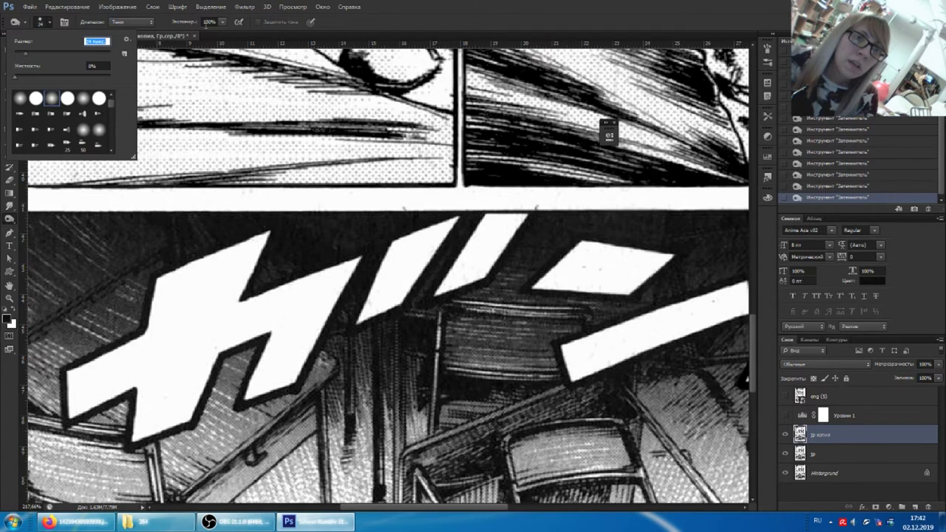
key(Return)
click(222, 22)
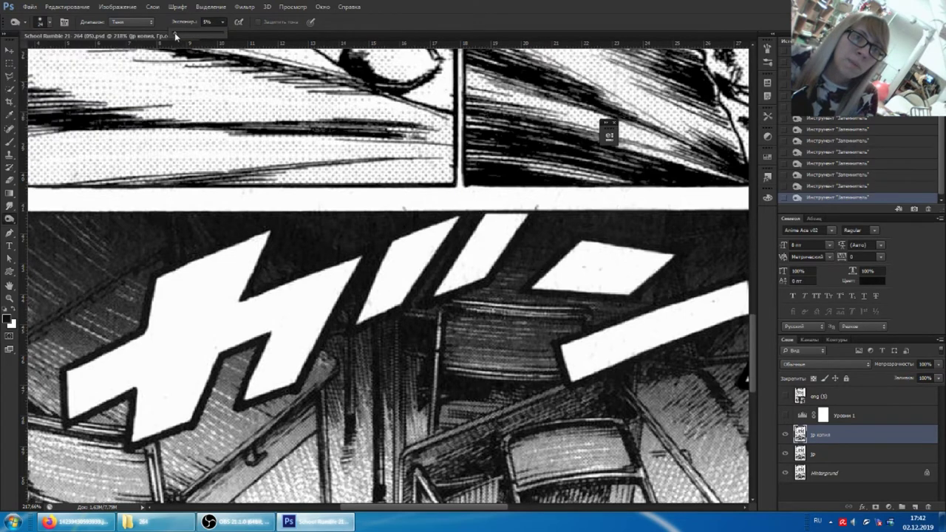
drag(275, 230, 241, 220)
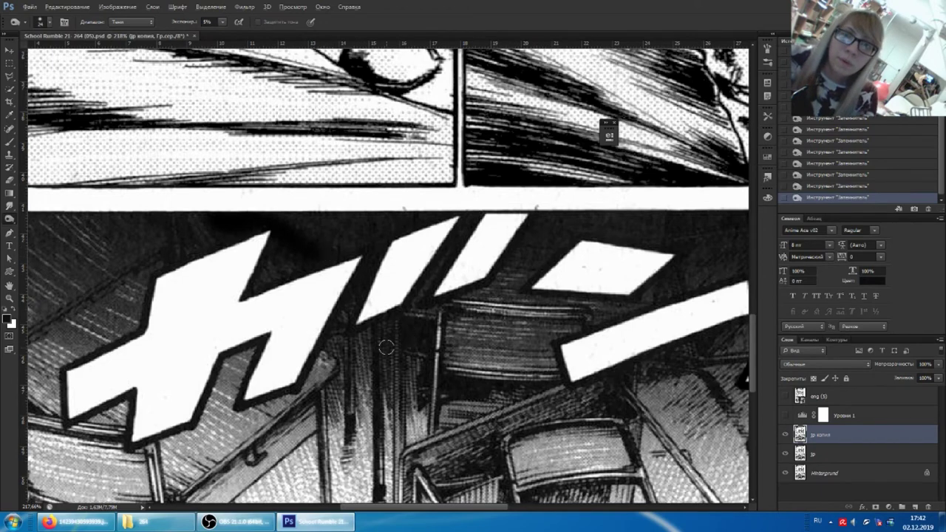
alt+scroll(386, 347, down, 3)
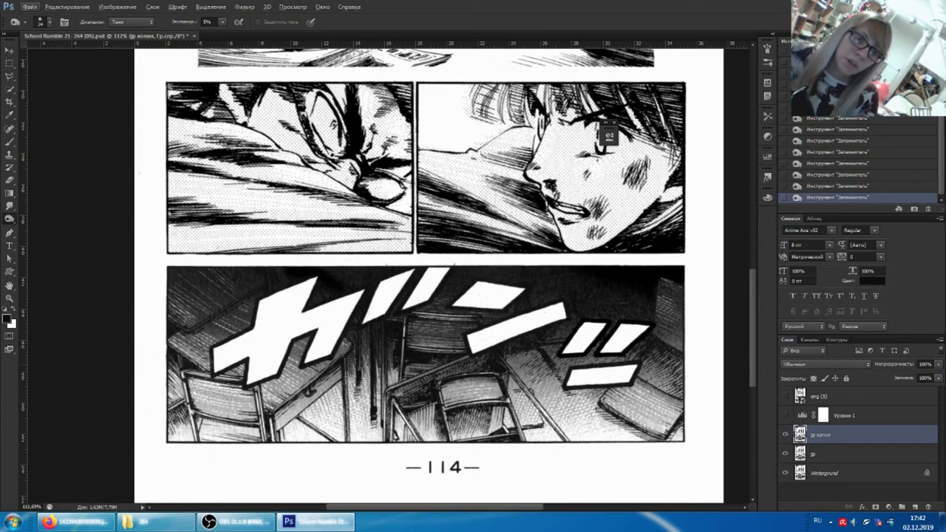
Save the edited manga page PSD with Ctrl+S.
scroll(529, 356, down, 2)
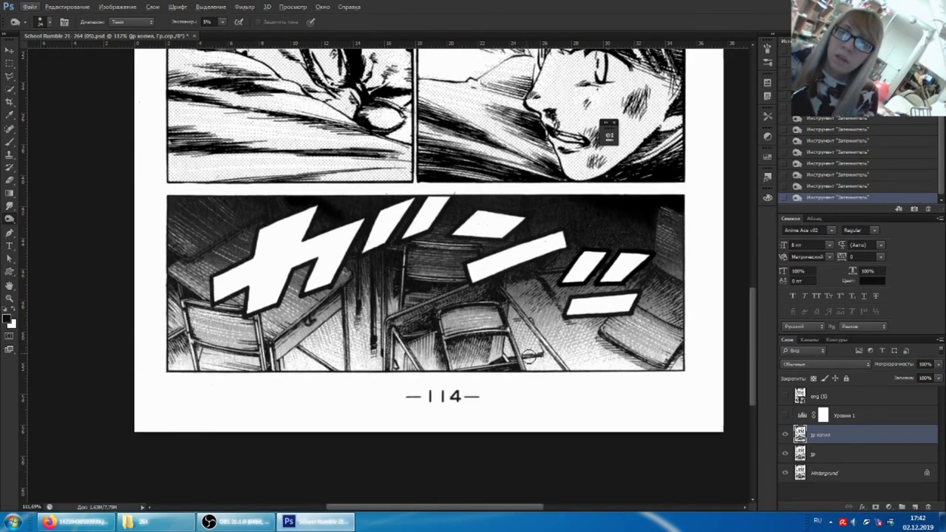
scroll(529, 354, up, 3)
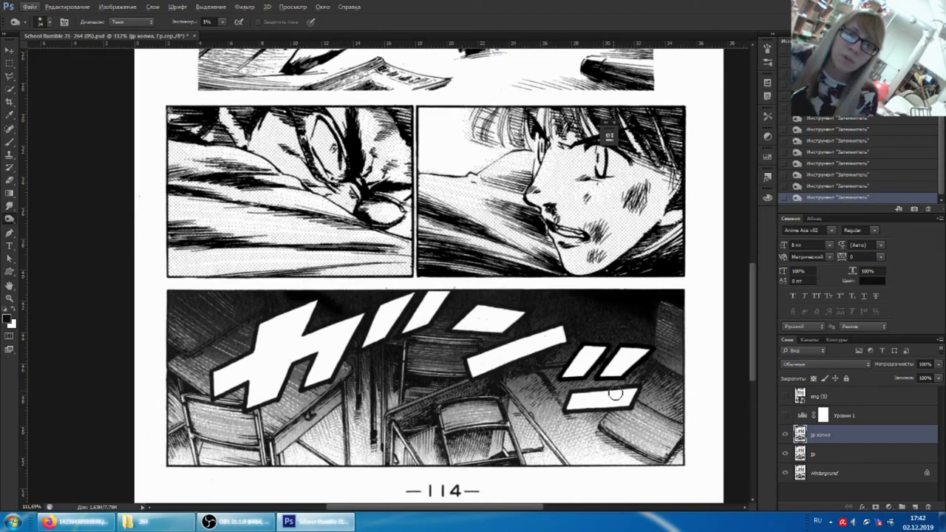
key(ctrl+s)
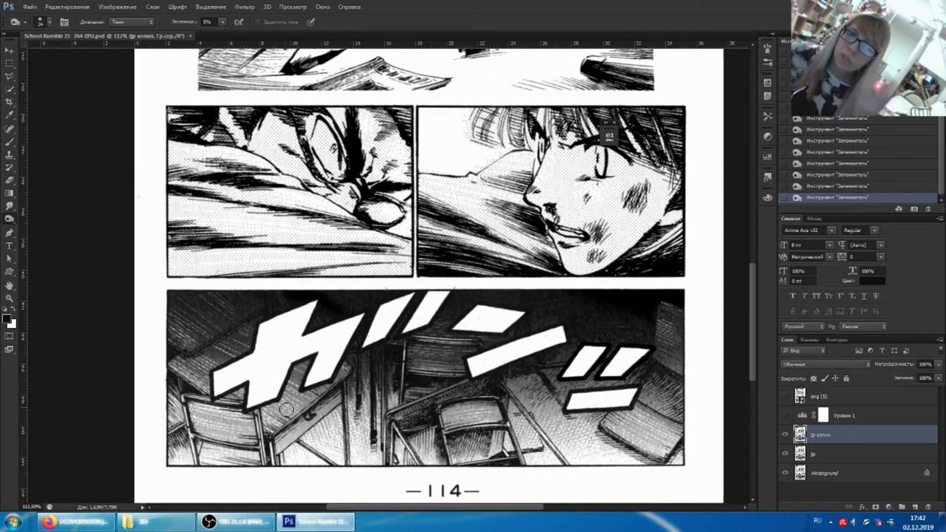
Scroll up through the page to review the upper panels.
scroll(437, 250, up, 2)
scroll(437, 250, up, 2)
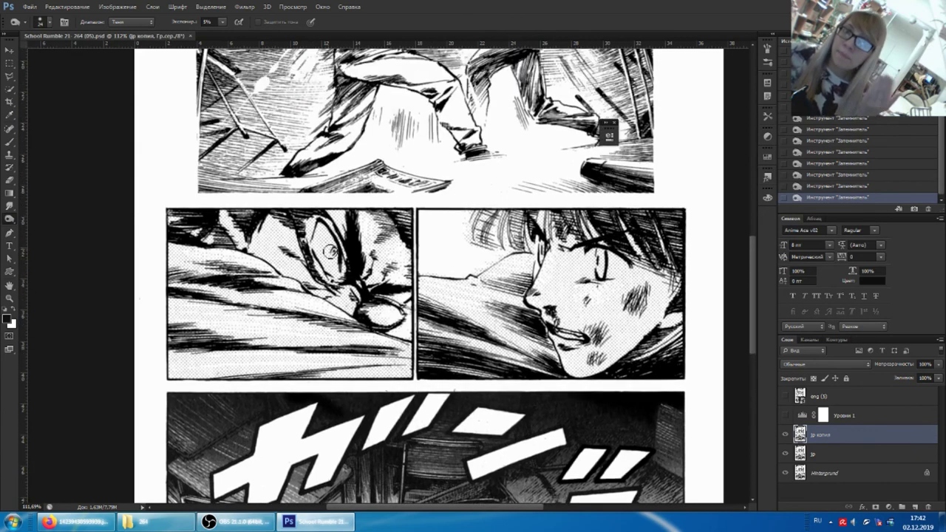
scroll(358, 249, up, 3)
scroll(358, 252, up, 3)
scroll(370, 259, up, 2)
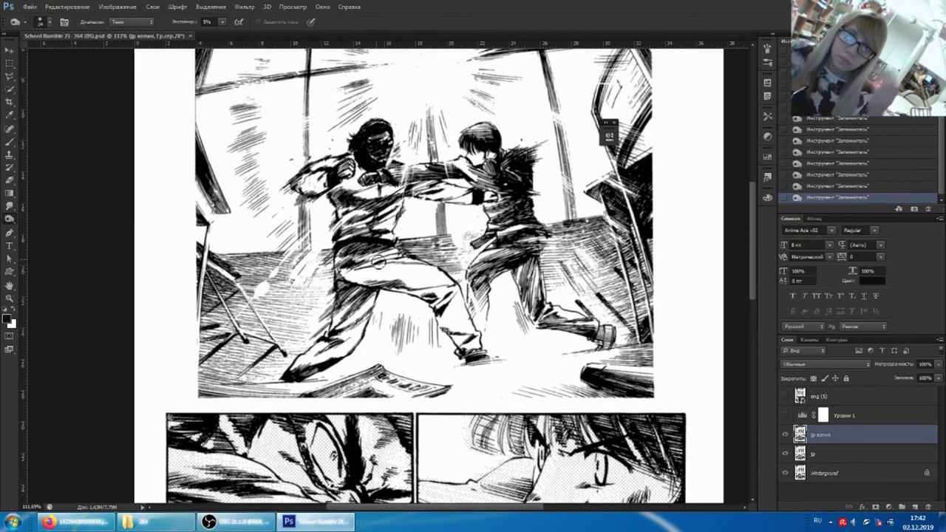